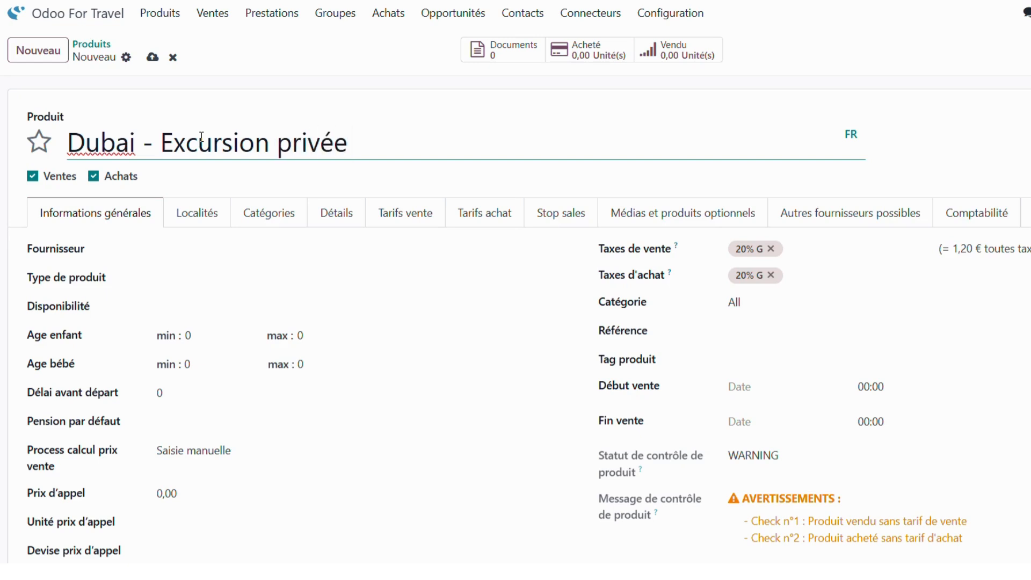
Complete the product name as "Dubai - Excursion privée d'une journée avec déjeuner" and upload the JPG file img as its image
{"action": "type", "text": "d'une journé"}
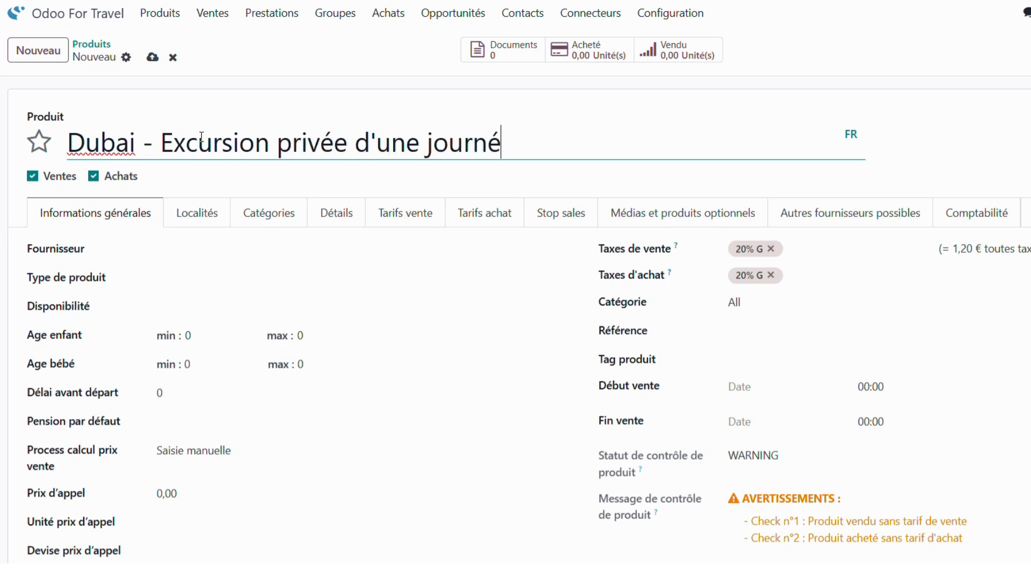
{"action": "type", "text": "e avec déjeuner"}
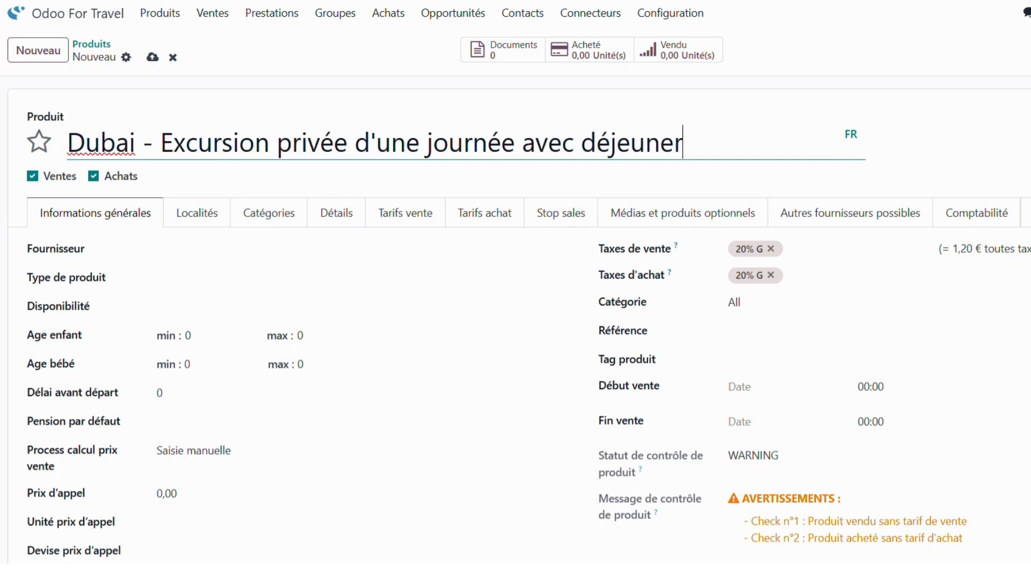
{"action": "left_click", "coordinate": [1025, 141]}
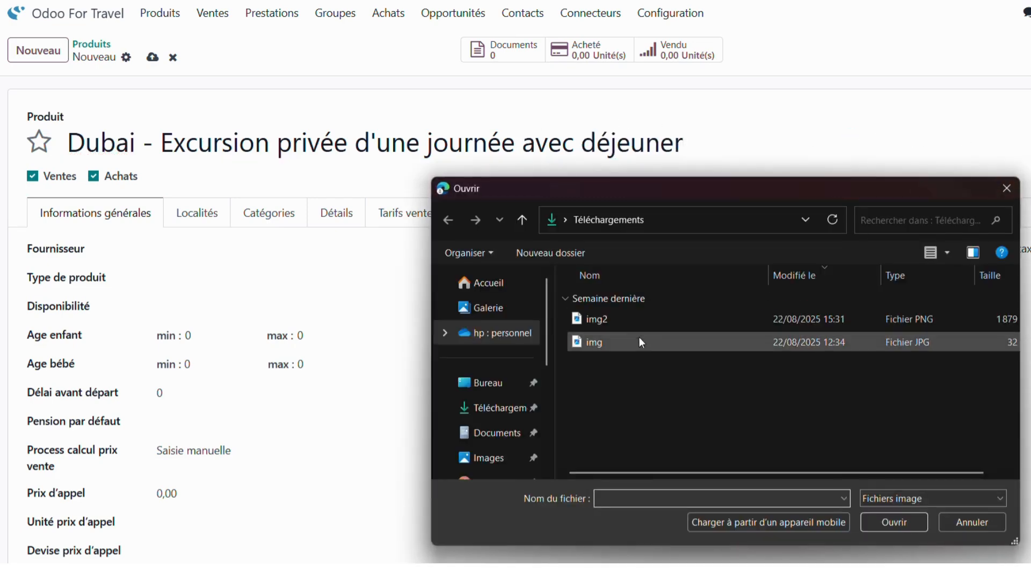
{"action": "double_click", "coordinate": [639, 340]}
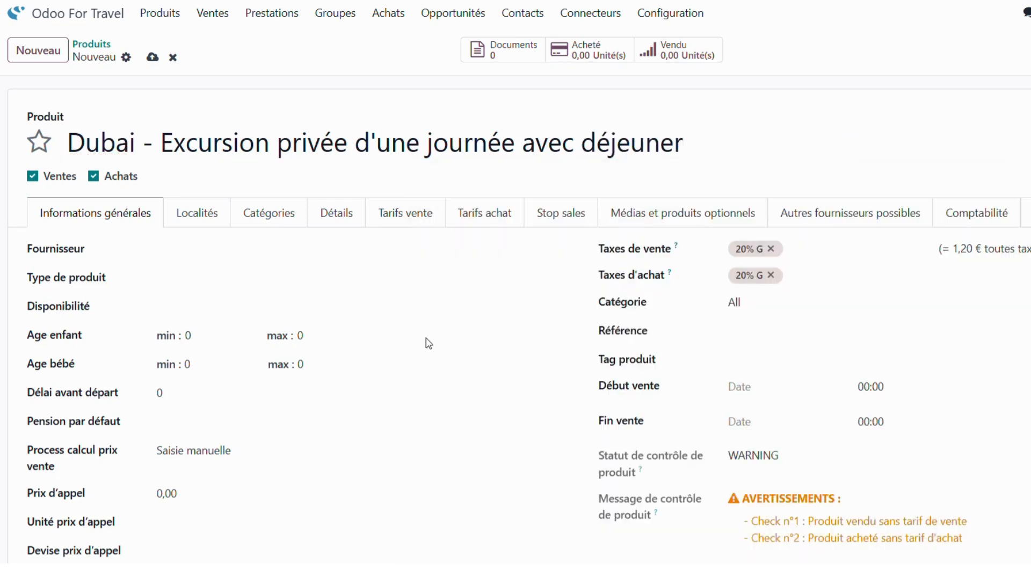
Set the supplier to Kurban Tours & Travel, the product type to Excursion and the reference to FDADCB
{"action": "left_click", "coordinate": [333, 252]}
{"action": "key", "text": "k"}
{"action": "key", "text": "Return"}
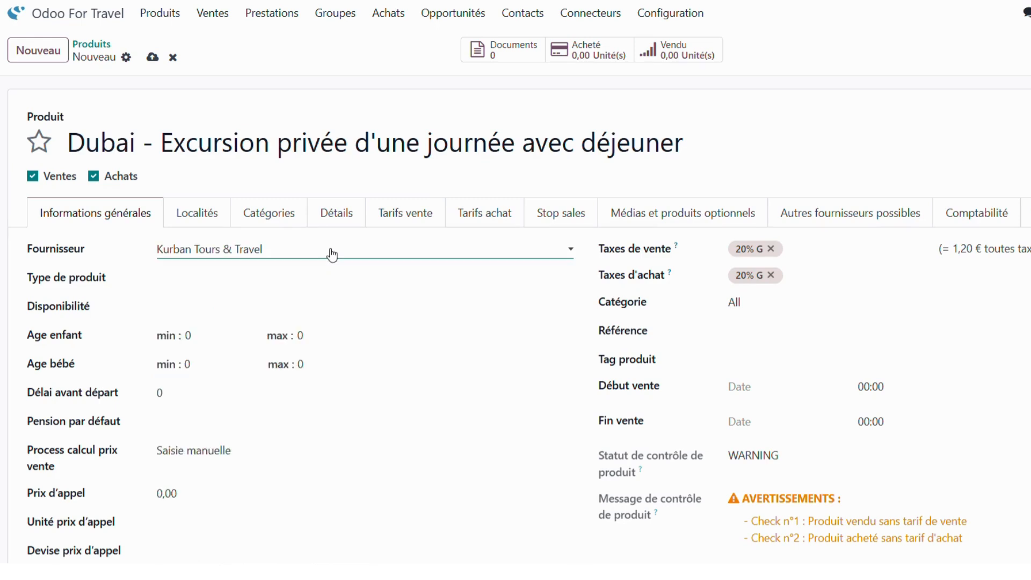
{"action": "left_click", "coordinate": [310, 286]}
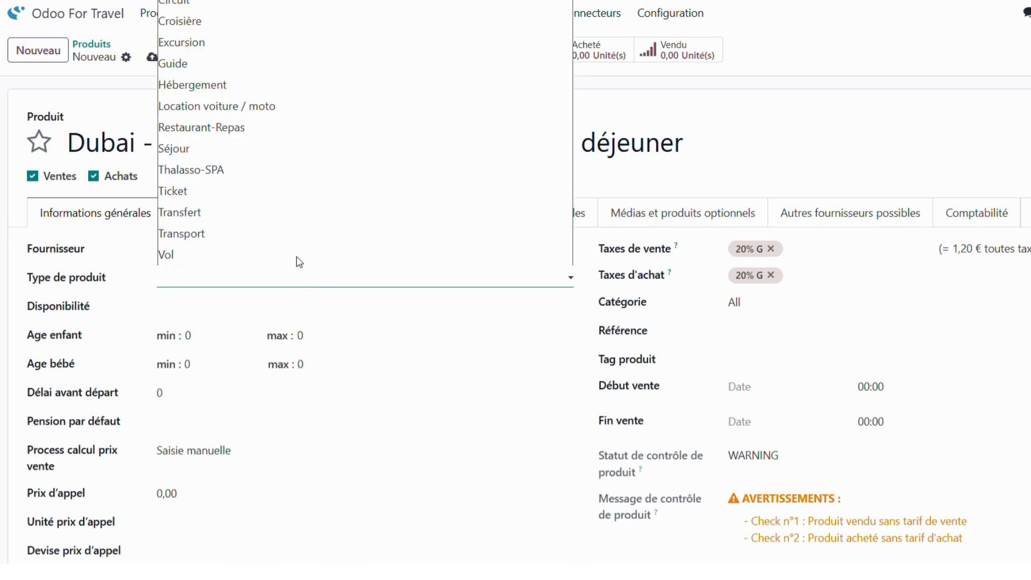
{"action": "left_click", "coordinate": [238, 46]}
{"action": "left_click", "coordinate": [794, 341]}
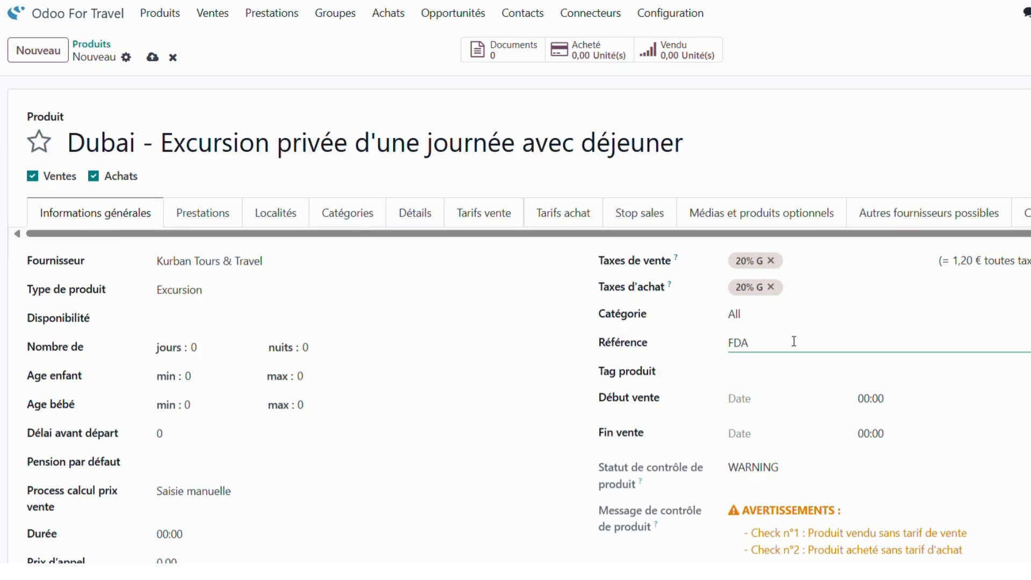
Add a product category named "Privé - 2 pax" priced Par personne, and save it to create another
{"action": "left_click", "coordinate": [354, 217]}
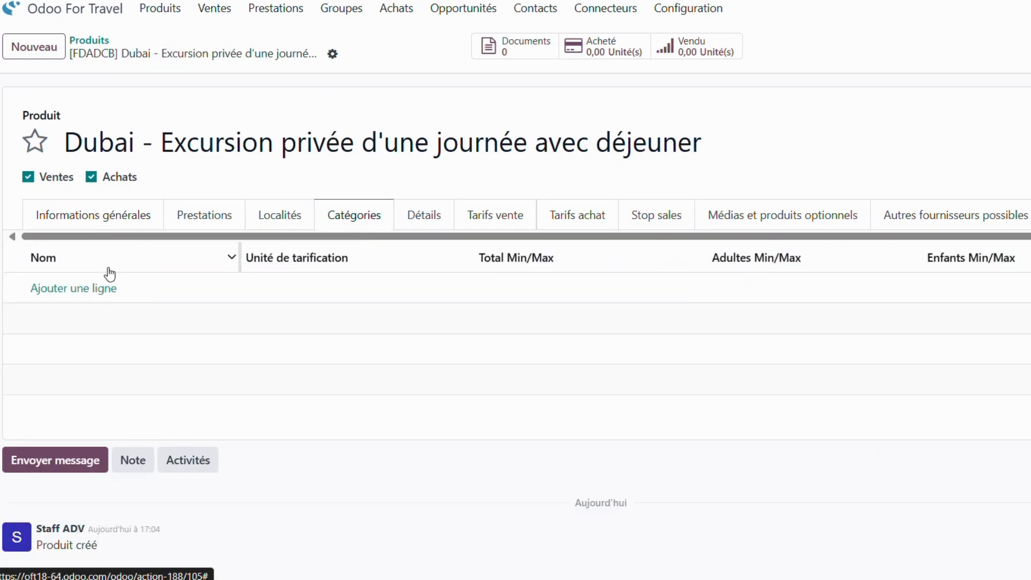
{"action": "left_click", "coordinate": [93, 293]}
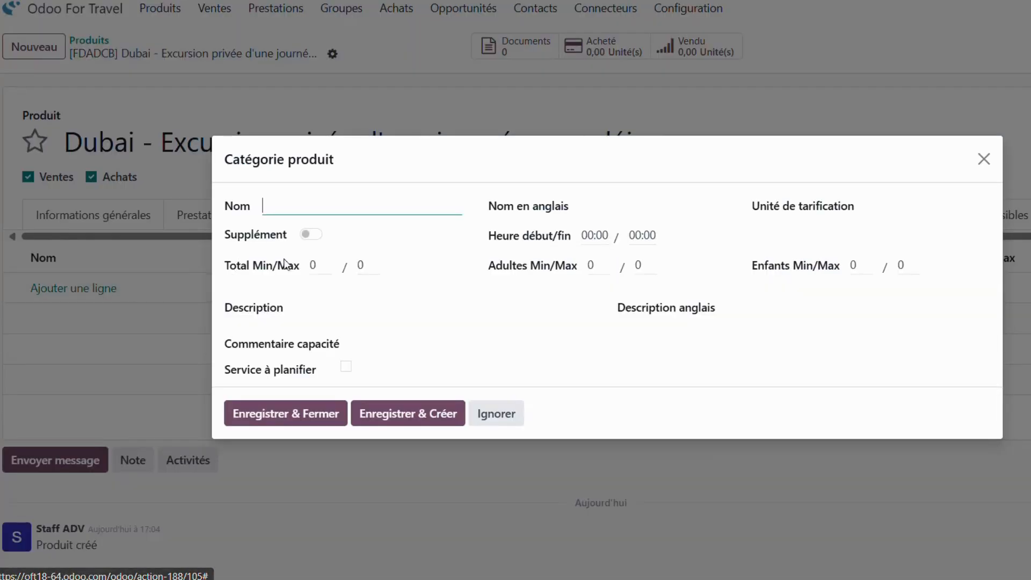
{"action": "type", "text": "P"}
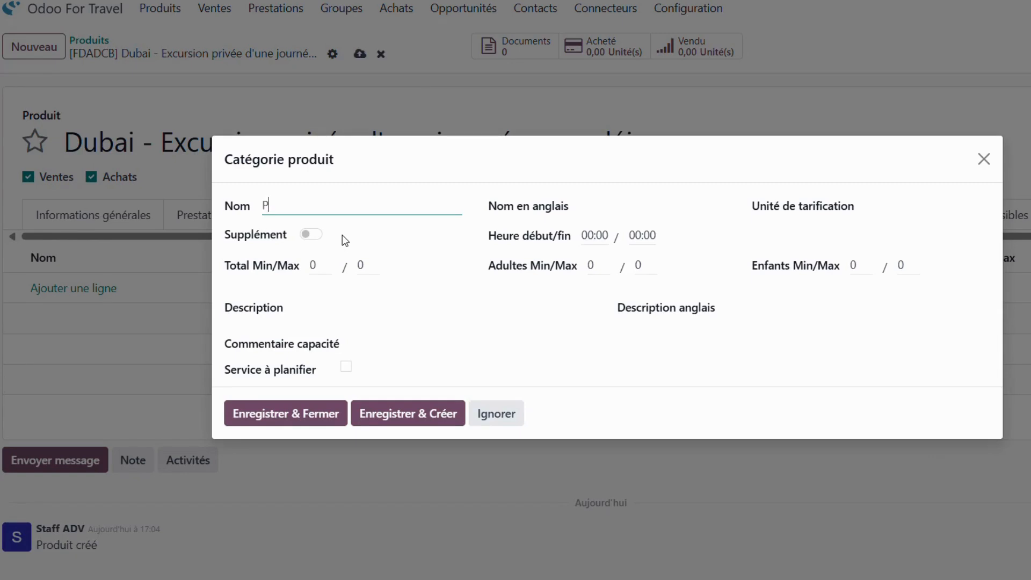
{"action": "type", "text": "rivé - 2 pax"}
{"action": "left_click", "coordinate": [874, 205]}
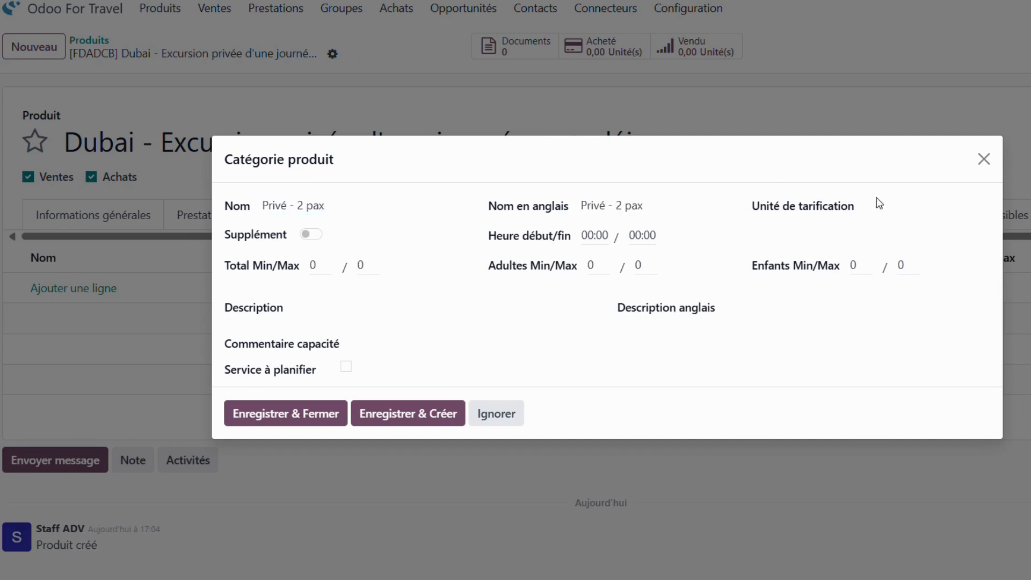
{"action": "left_click", "coordinate": [905, 229]}
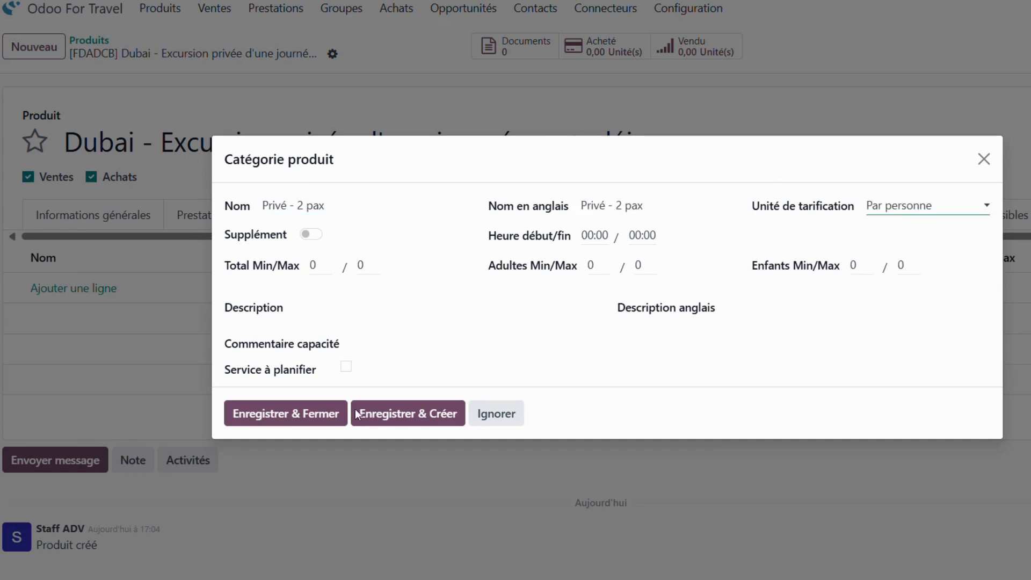
{"action": "left_click", "coordinate": [355, 413]}
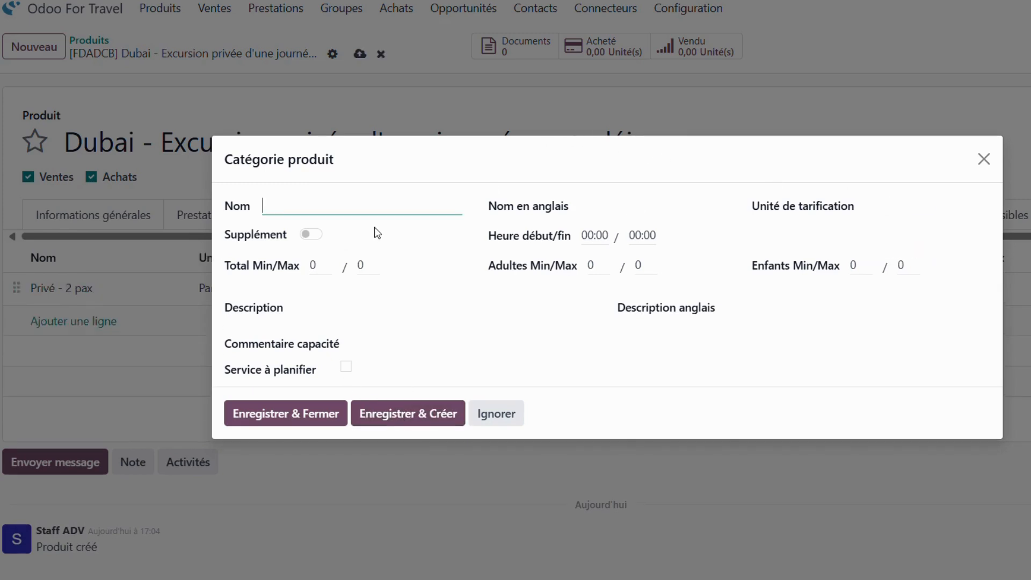
Add a second category named "Privé - 3 pax" priced Par personne, and save the product
{"action": "type", "text": "Privé -"}
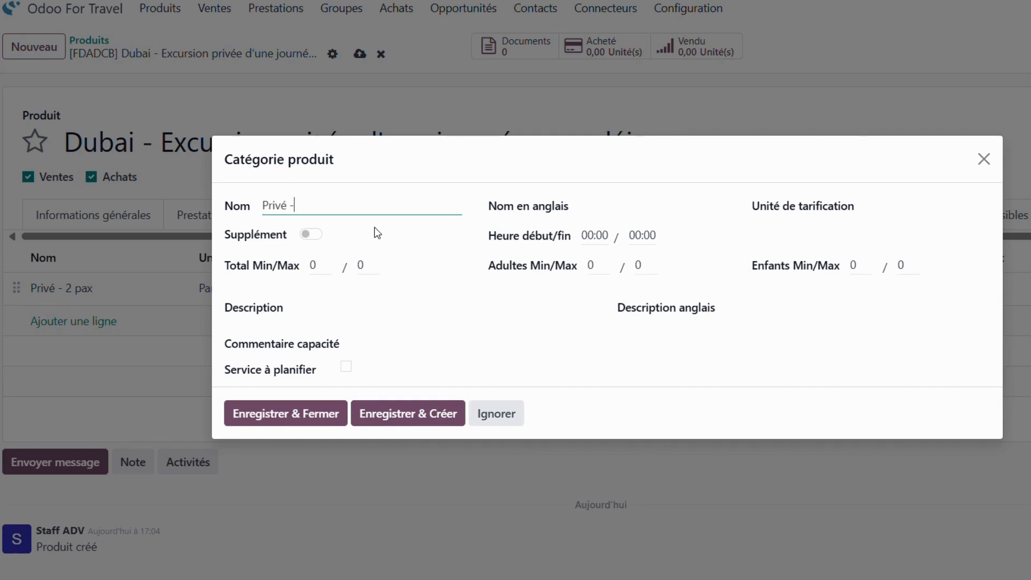
{"action": "type", "text": " 3 pax"}
{"action": "key", "text": "Tab"}
{"action": "left_click", "coordinate": [909, 211]}
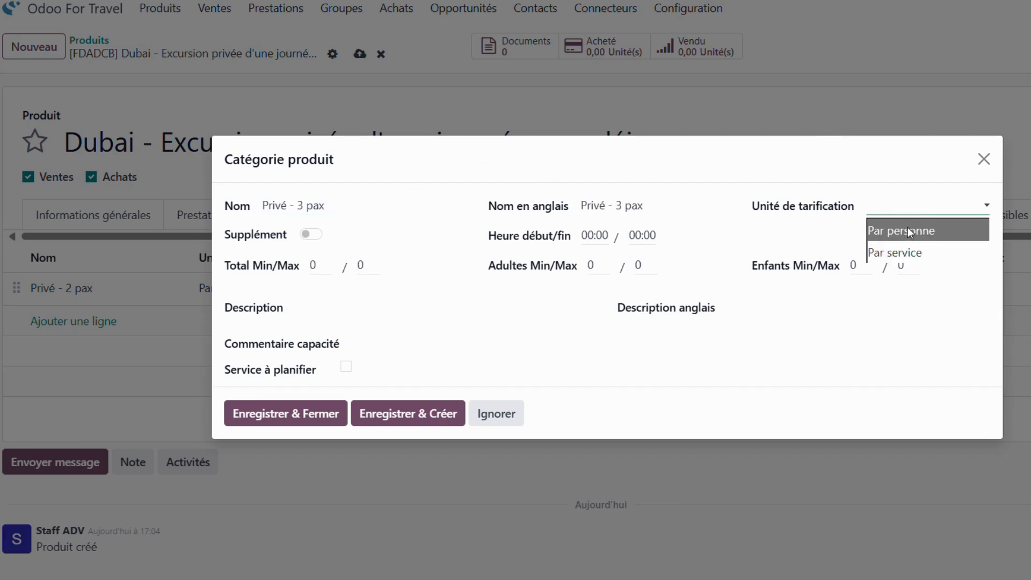
{"action": "left_click", "coordinate": [901, 227]}
{"action": "left_click", "coordinate": [293, 414]}
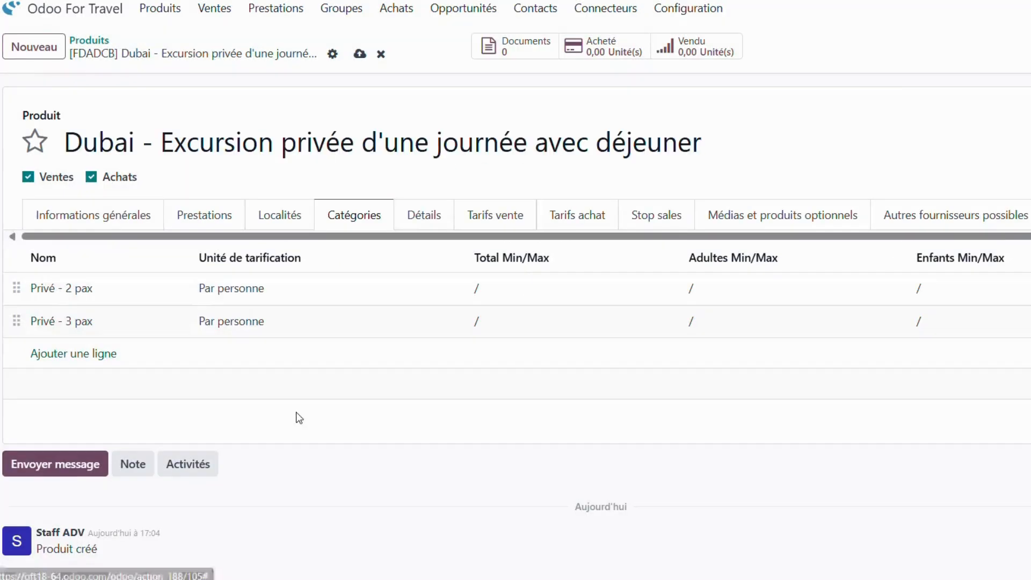
{"action": "left_click", "coordinate": [358, 54]}
Create a sales fare for the product with type Tarif public and category Privé - 2 pax
{"action": "left_click", "coordinate": [499, 221]}
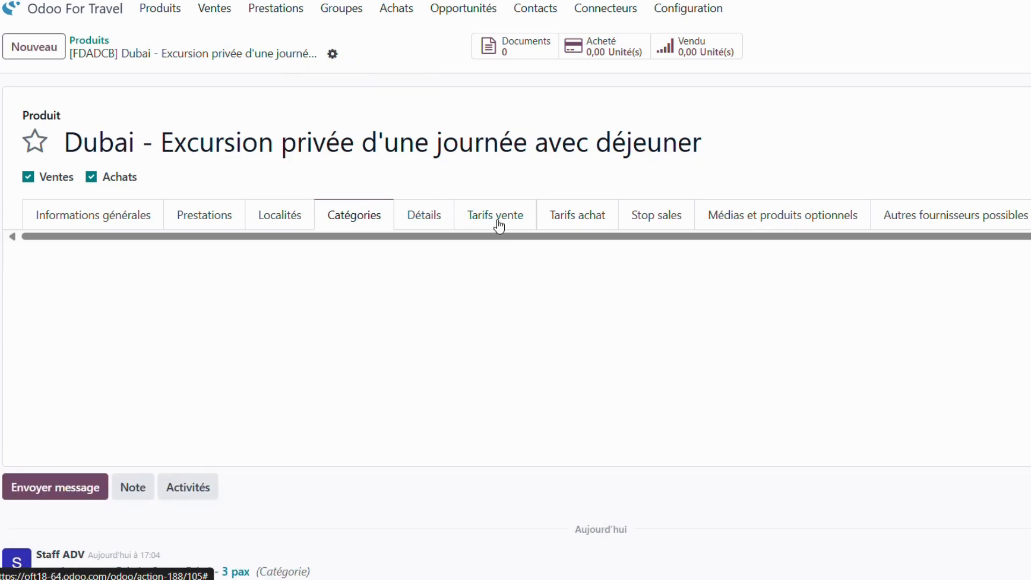
{"action": "left_click", "coordinate": [73, 424]}
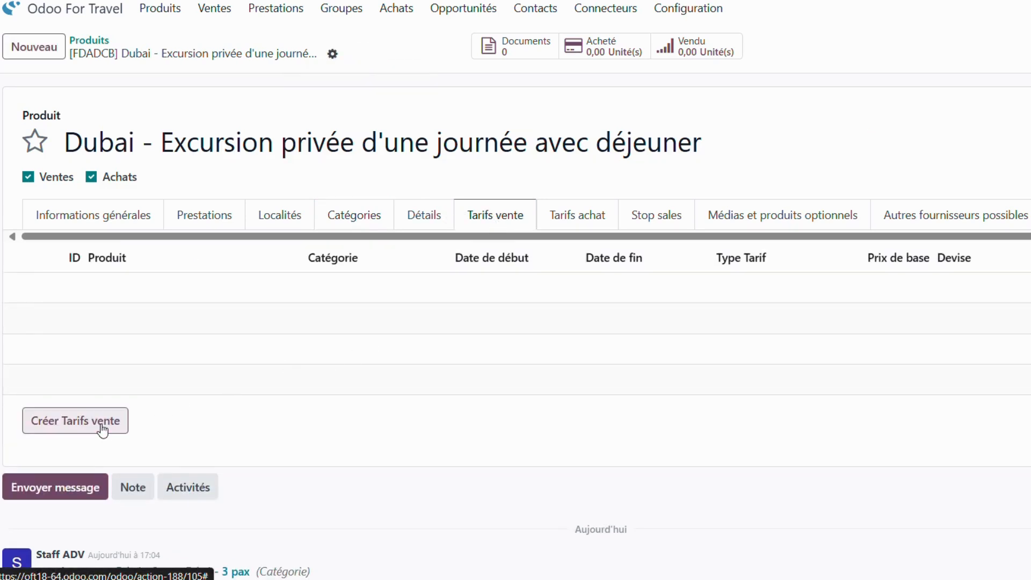
{"action": "left_click", "coordinate": [142, 155]}
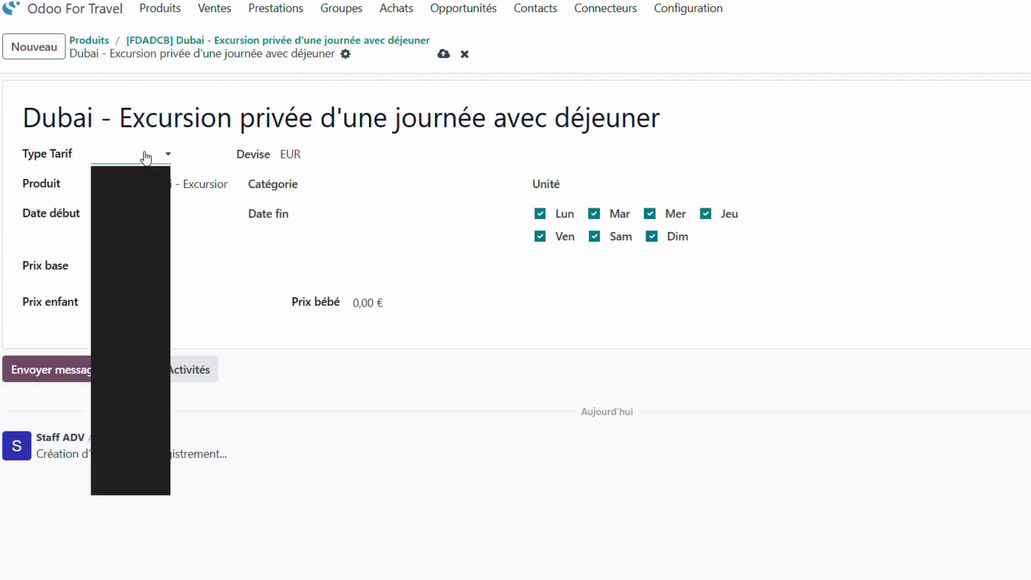
{"action": "left_click", "coordinate": [150, 483]}
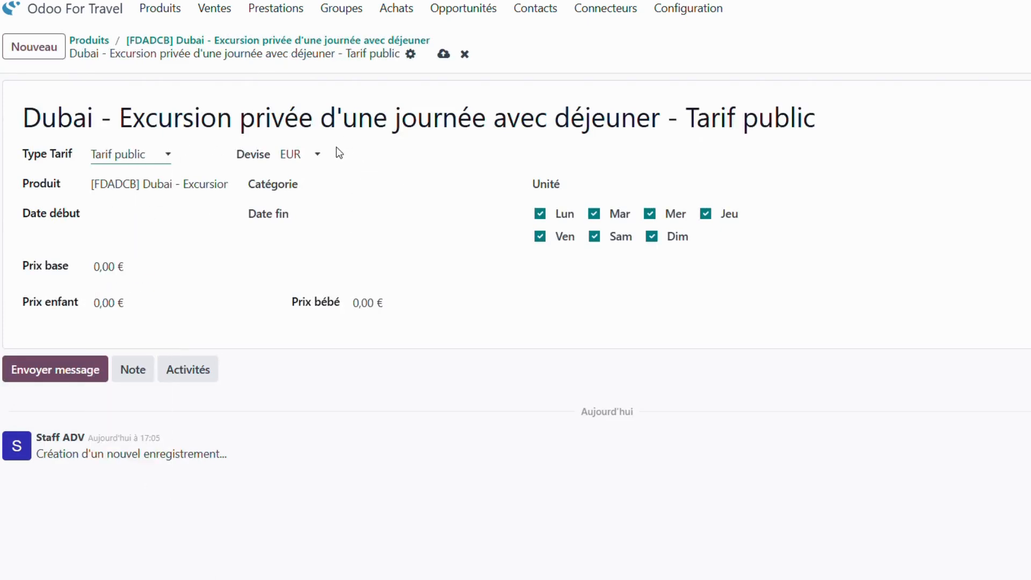
{"action": "left_click", "coordinate": [356, 186]}
{"action": "left_click", "coordinate": [346, 207]}
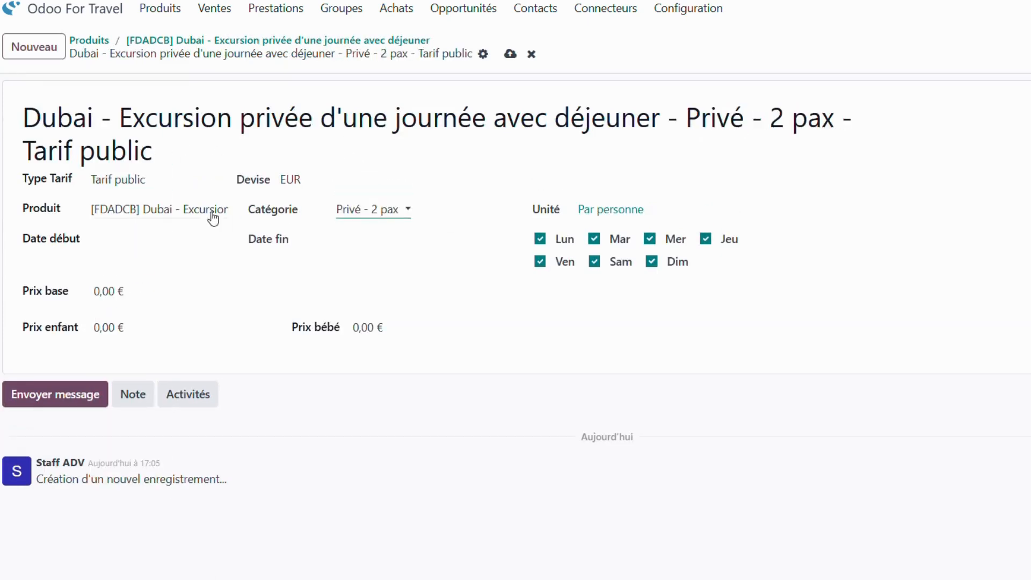
Set the Privé - 2 pax fare's validity from 01/08/2025 to 30/11/2025
{"action": "left_click", "coordinate": [175, 241]}
{"action": "left_click", "coordinate": [333, 362]}
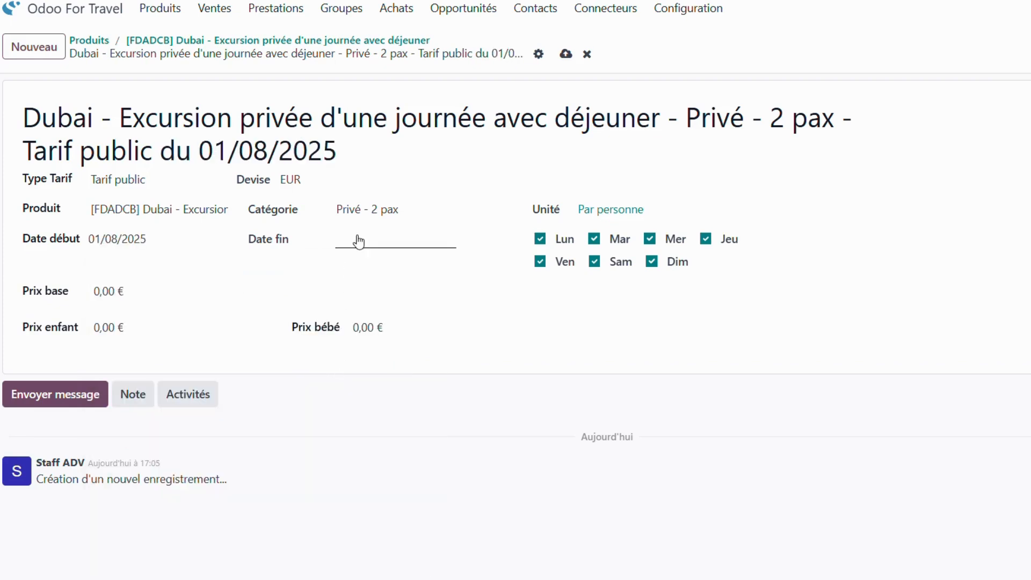
{"action": "left_click", "coordinate": [359, 241]}
{"action": "left_click", "coordinate": [537, 284]}
{"action": "left_click", "coordinate": [537, 285]}
{"action": "left_click", "coordinate": [538, 284]}
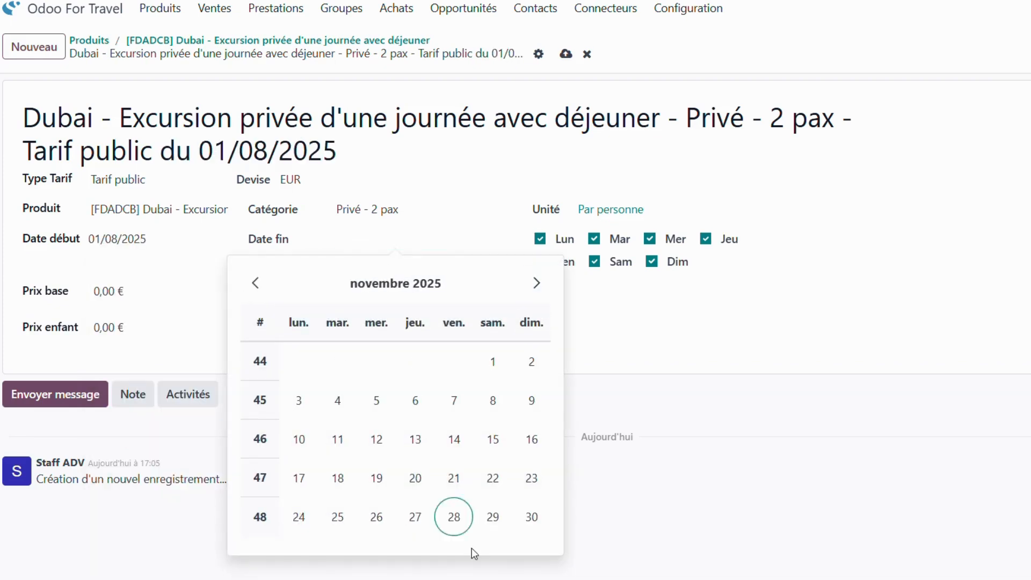
{"action": "left_click", "coordinate": [532, 516]}
Set the Privé - 2 pax fare's base price to 210 €, save it and return to the product
{"action": "left_click", "coordinate": [105, 290]}
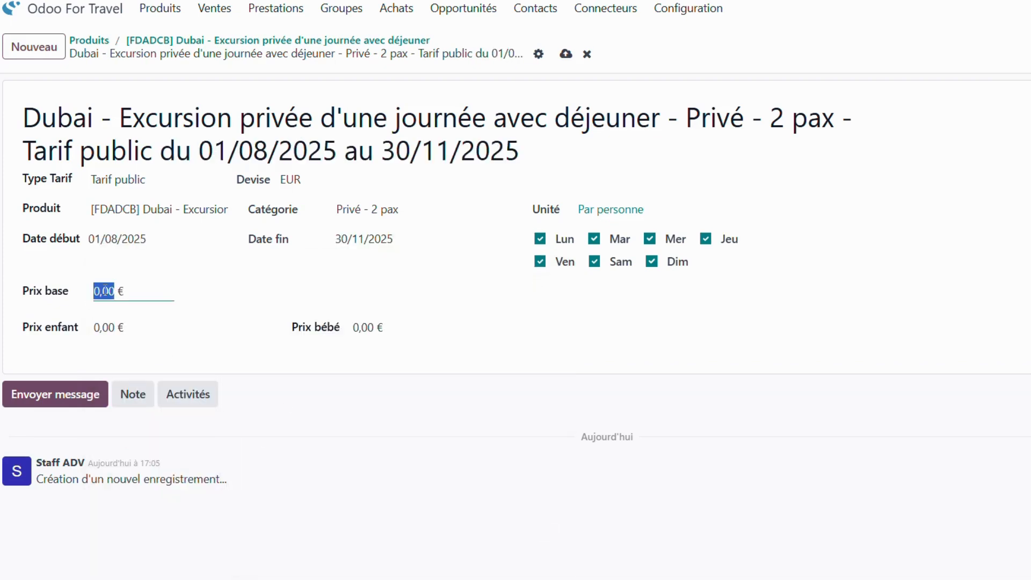
{"action": "type", "text": "210"}
{"action": "left_click", "coordinate": [561, 55]}
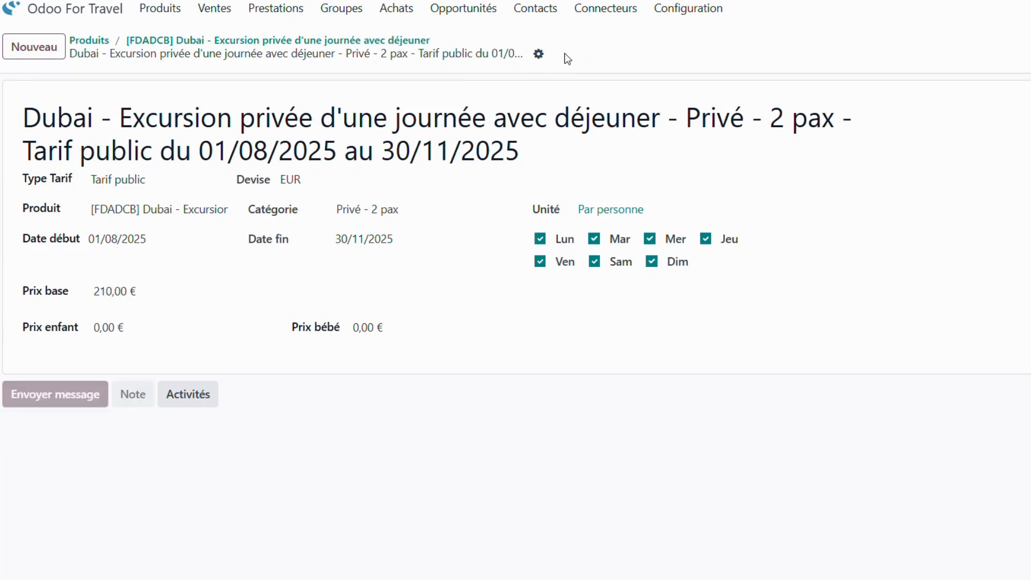
{"action": "left_click", "coordinate": [295, 43]}
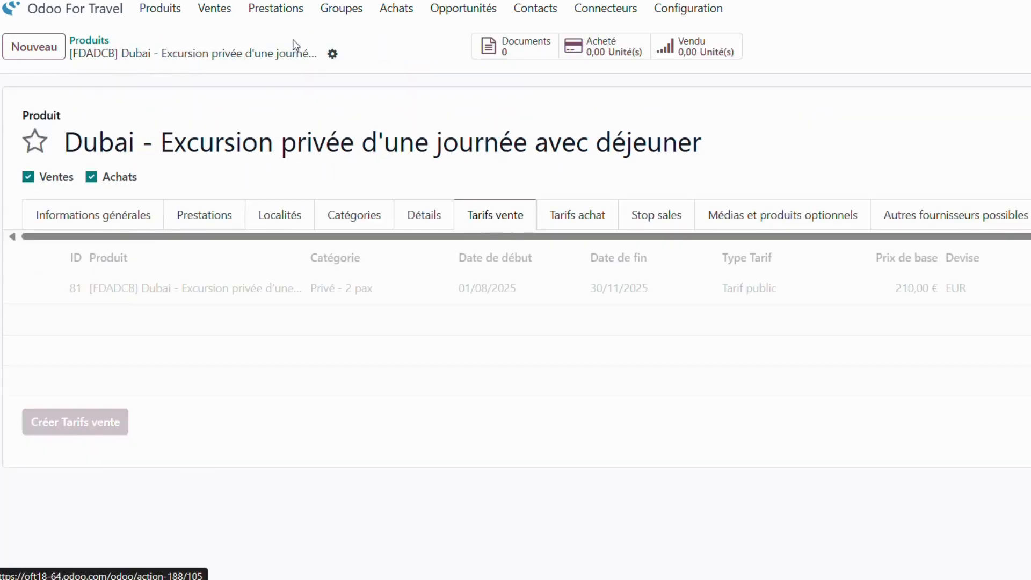
Create another sales fare with type Tarif public and category Privé - 3 pax
{"action": "left_click", "coordinate": [75, 411]}
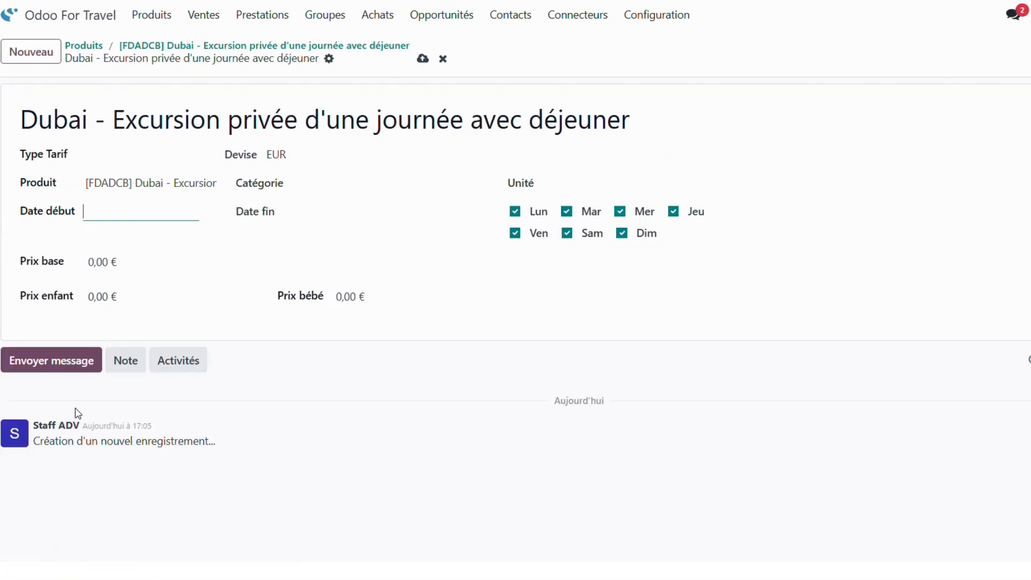
{"action": "left_click", "coordinate": [123, 160]}
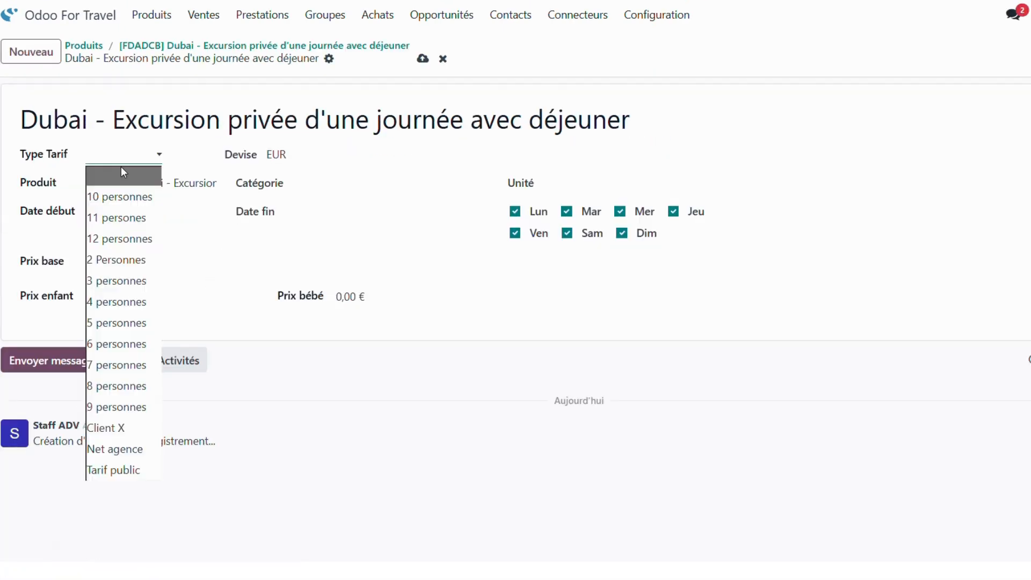
{"action": "left_click", "coordinate": [130, 469]}
{"action": "left_click", "coordinate": [329, 183]}
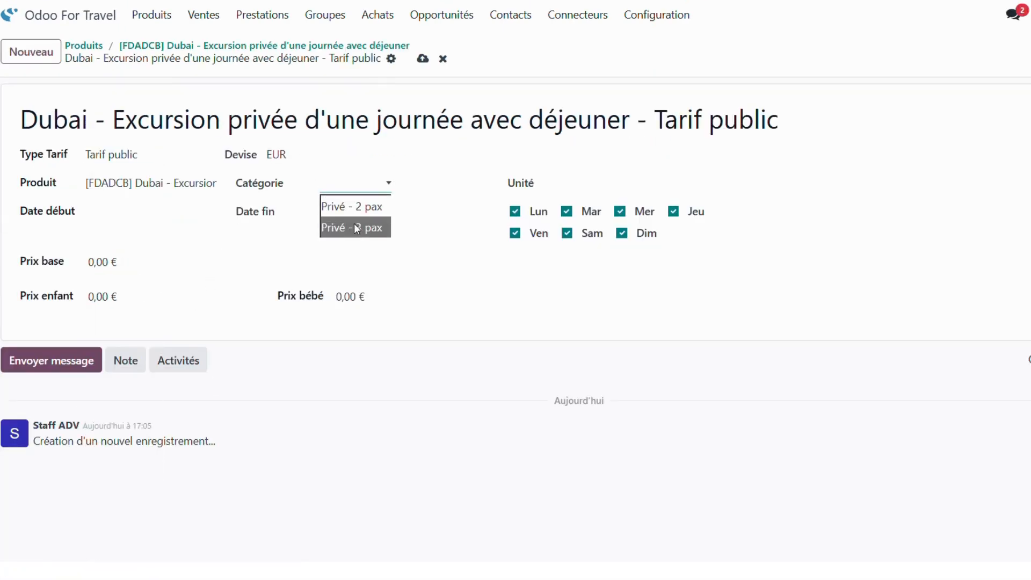
{"action": "left_click", "coordinate": [353, 223]}
Set the Privé - 3 pax fare's validity from 01/08/2025 to 30/11/2025
{"action": "left_click", "coordinate": [130, 246]}
{"action": "left_click", "coordinate": [307, 358]}
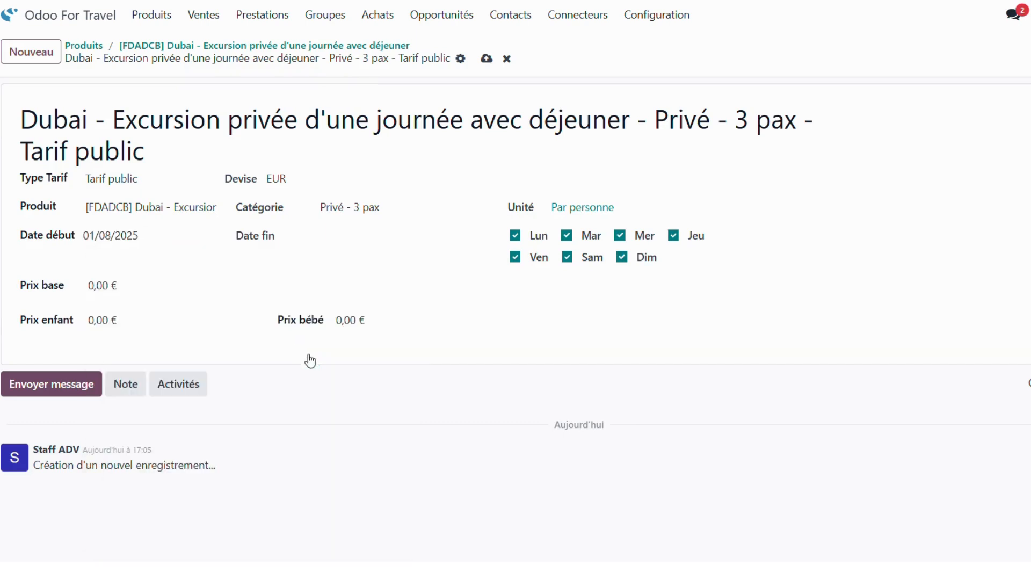
{"action": "left_click", "coordinate": [334, 245]}
{"action": "left_click", "coordinate": [511, 283]}
{"action": "left_click", "coordinate": [511, 283]}
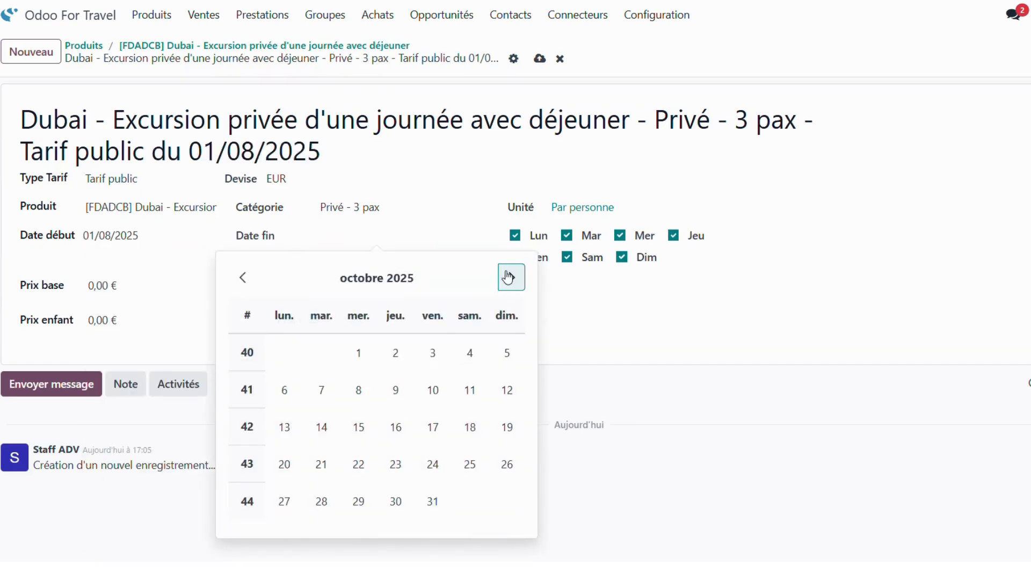
{"action": "left_click", "coordinate": [511, 282]}
{"action": "left_click", "coordinate": [507, 506]}
Set the Privé - 3 pax fare's base price to 150 €, save it and return to the product
{"action": "left_click", "coordinate": [106, 285]}
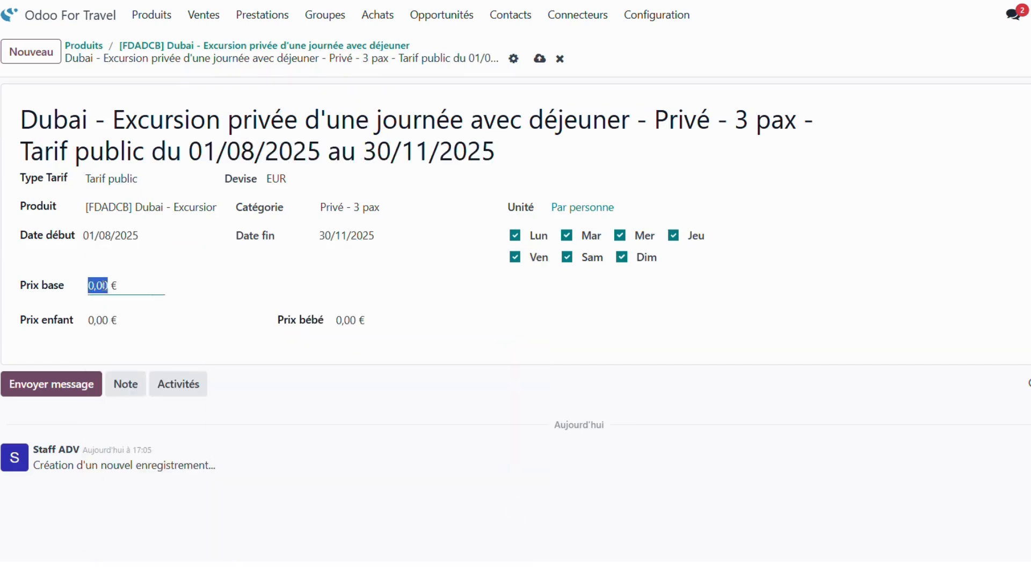
{"action": "type", "text": "15"}
{"action": "left_click", "coordinate": [540, 58]}
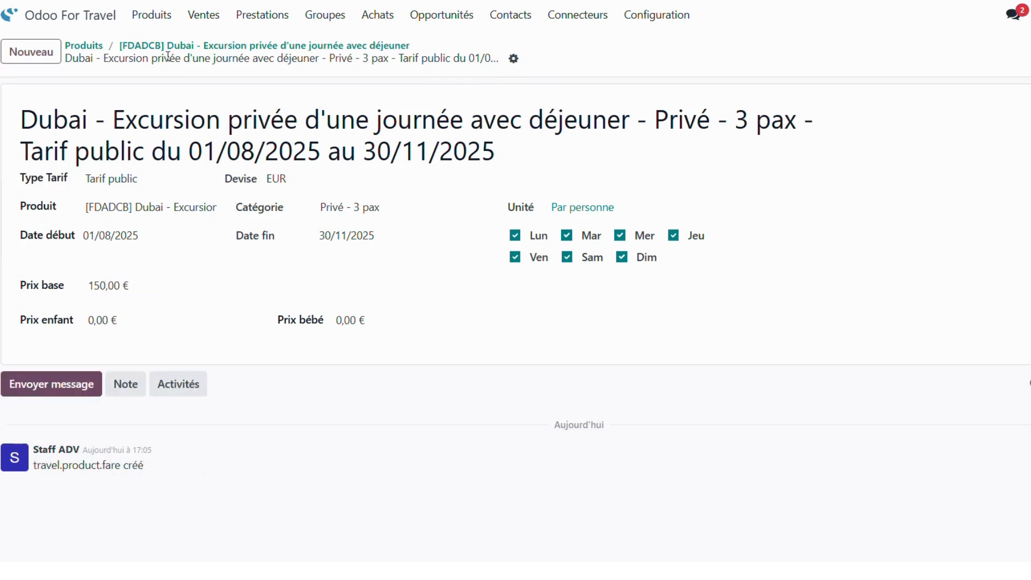
{"action": "left_click", "coordinate": [144, 51]}
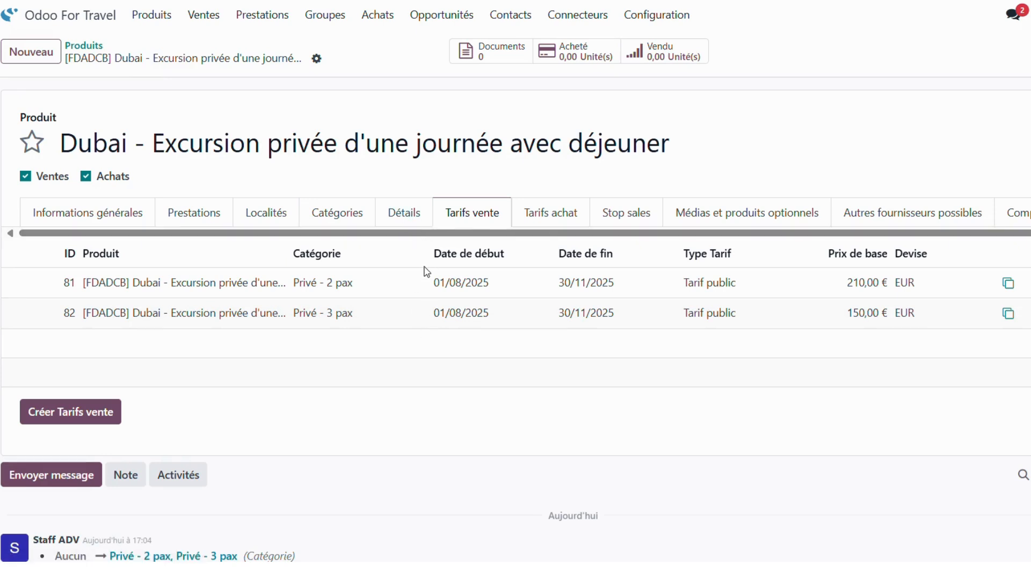
Add a product detail of type Description with the paragraph about the Grayline bus tour through Dubai's history and sights
{"action": "left_click", "coordinate": [404, 215]}
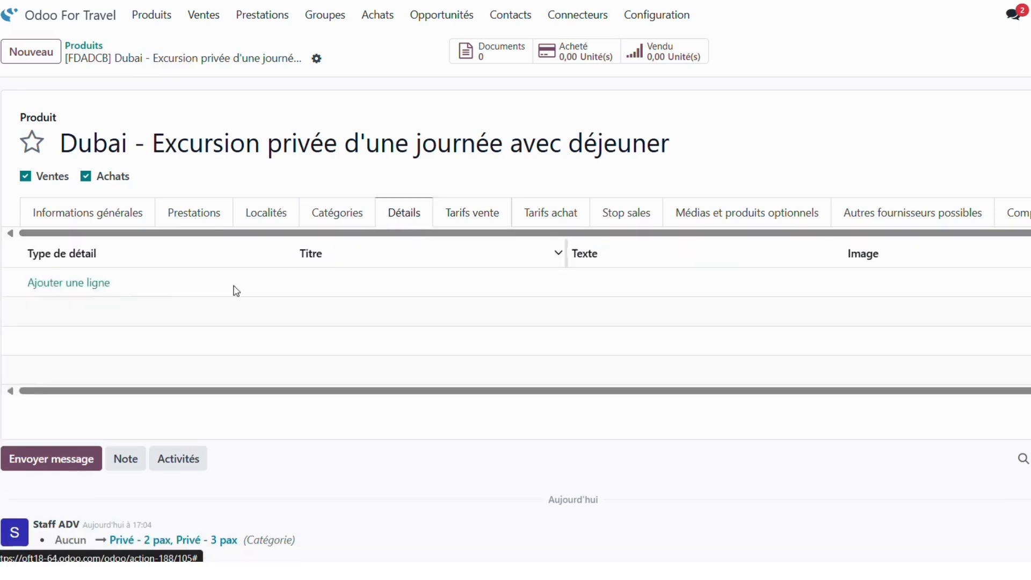
{"action": "left_click", "coordinate": [72, 281]}
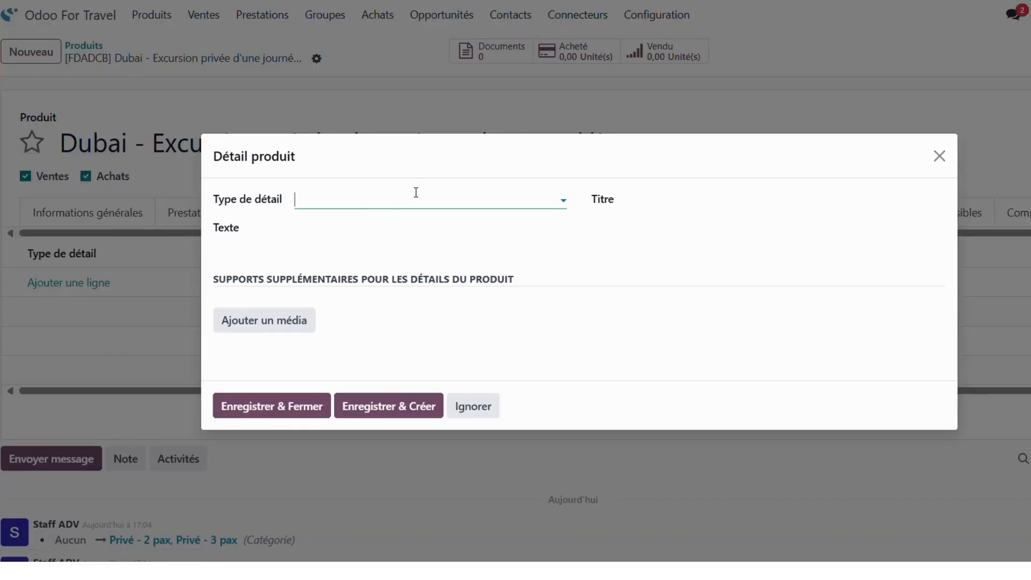
{"action": "type", "text": "des"}
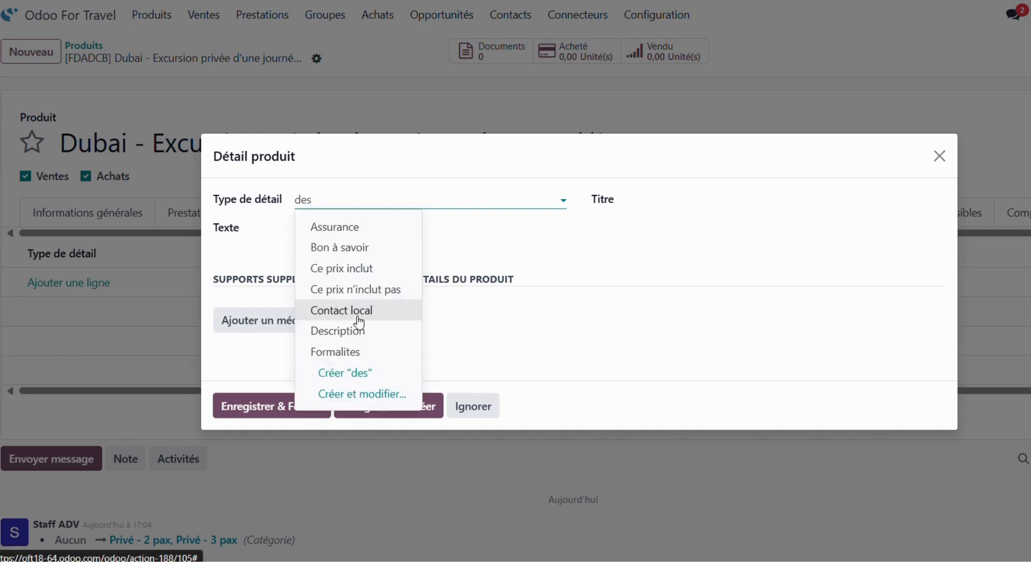
{"action": "left_click", "coordinate": [338, 331]}
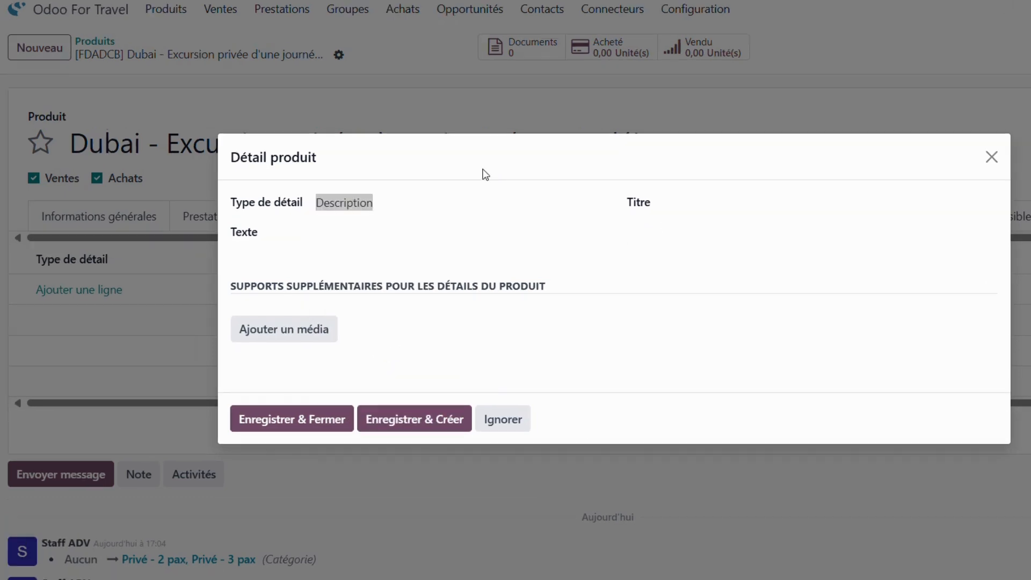
{"action": "left_click", "coordinate": [324, 227]}
{"action": "type", "text": "Montez à bord de l'un de nos luxueux bus de tourisme Grayline pour vivre l'expérience ultime de Dubaï, où vous aurez l'opportunité de découvrir tout ce que cette métropole vibrante a à offrir. Plongez dans cette excursion enrichissante et apprenez comment un modeste village de pêcheurs situé sur le Dubai Creek a été transformé en un centre urbain avec des horizons magnifiques et une culture riche, à travers une visite guidée avec différentes étapes qui illustrent l'évolution de la ville au fil du temps."}
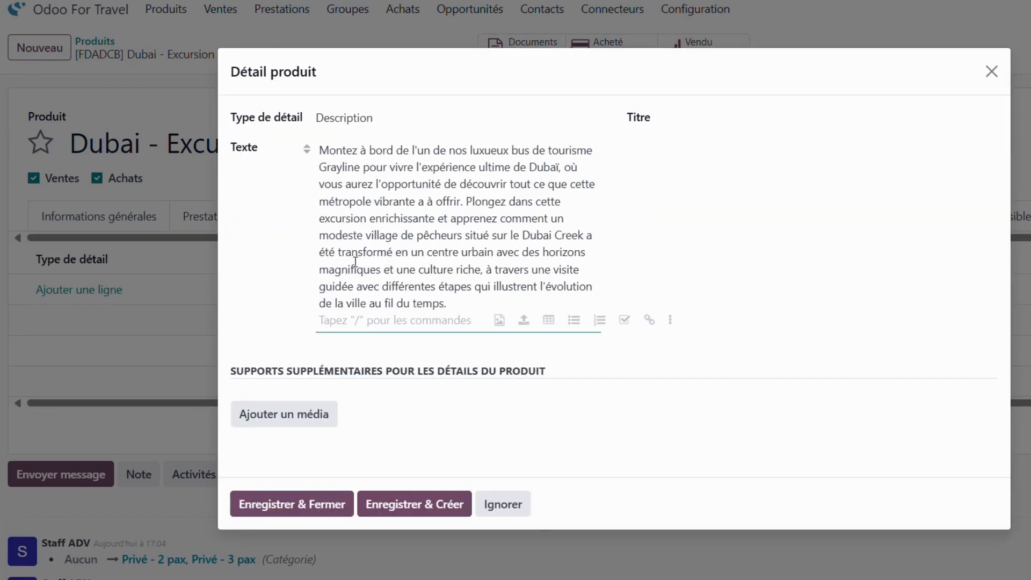
Attach the img2 picture to the Description detail as a media item named img and save the detail
{"action": "left_click", "coordinate": [285, 418]}
{"action": "left_click", "coordinate": [345, 200]}
{"action": "type", "text": "img"}
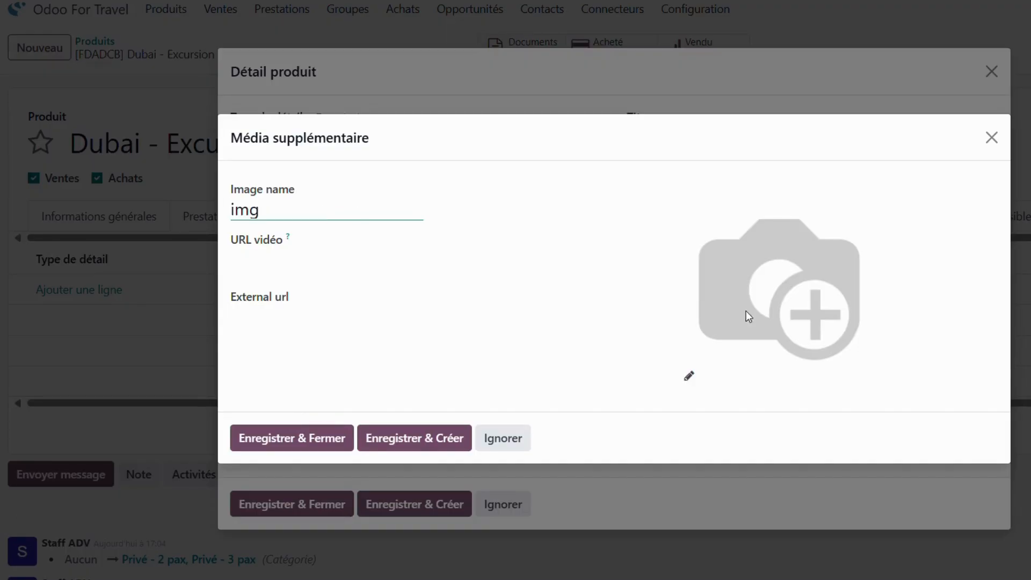
{"action": "left_click", "coordinate": [689, 376]}
{"action": "double_click", "coordinate": [641, 324]}
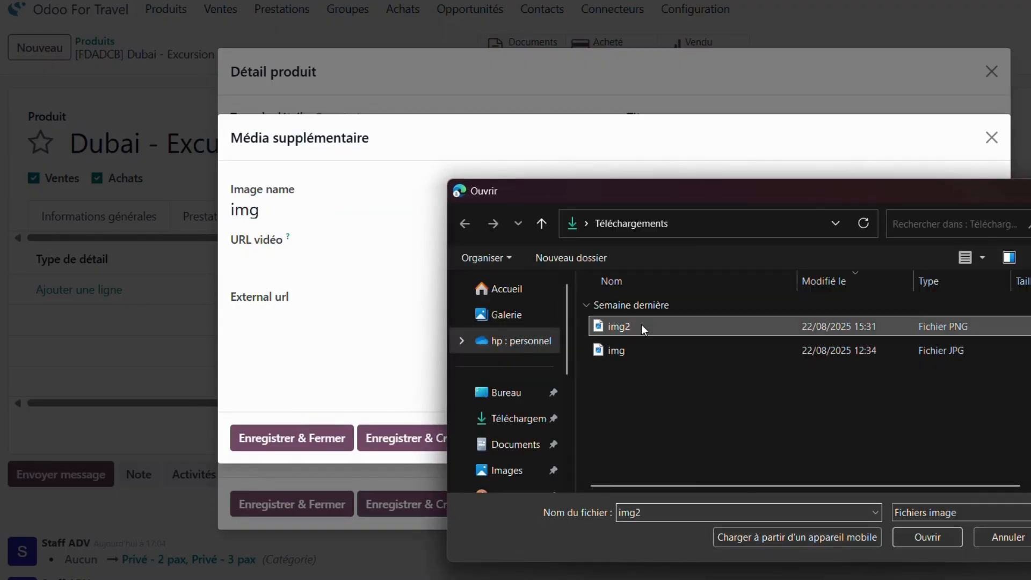
{"action": "left_click", "coordinate": [318, 530]}
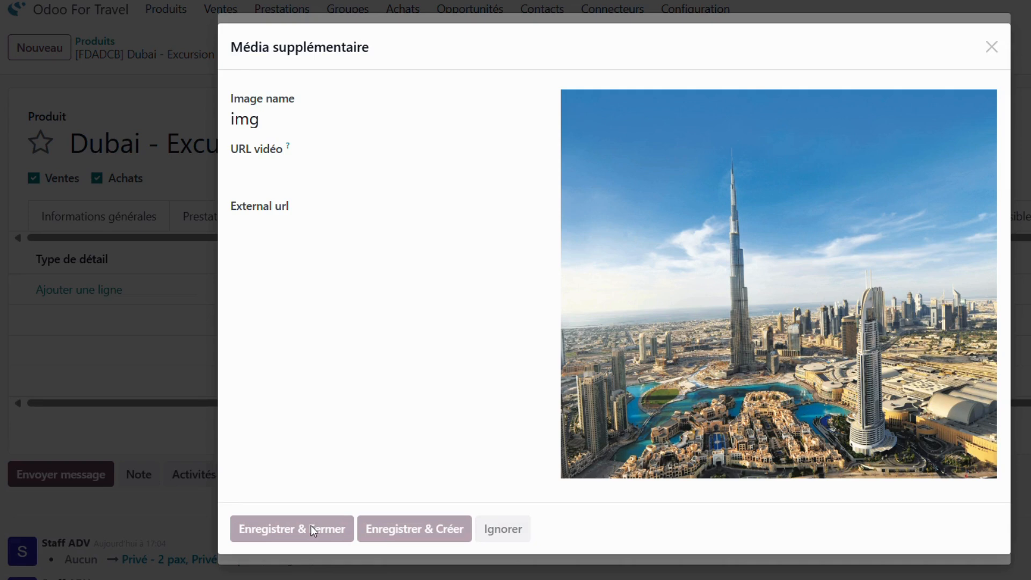
{"action": "scroll", "coordinate": [402, 407], "scroll_direction": "down", "scroll_amount": 4}
{"action": "scroll", "coordinate": [401, 406], "scroll_direction": "down", "scroll_amount": 2}
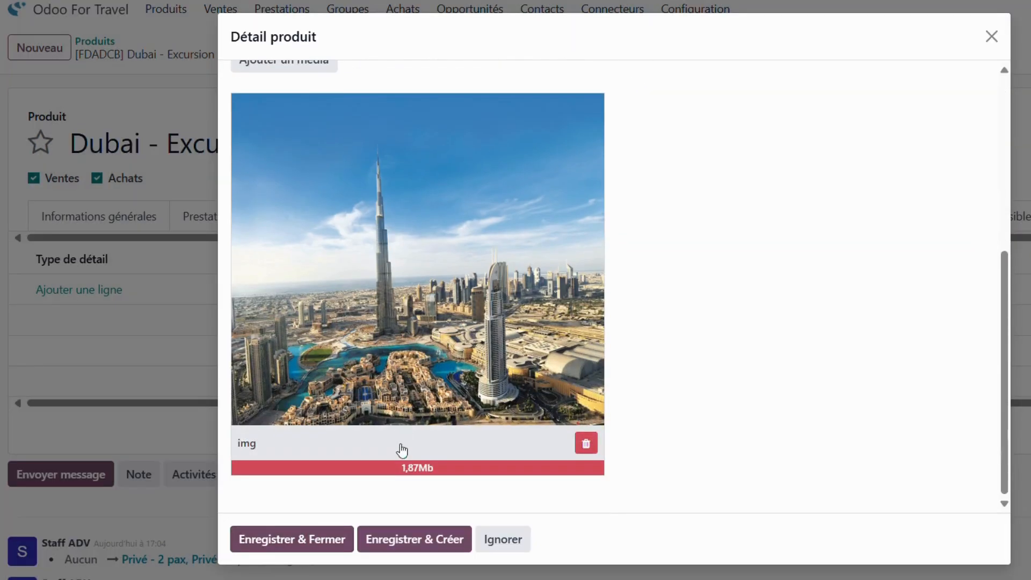
{"action": "left_click", "coordinate": [410, 539]}
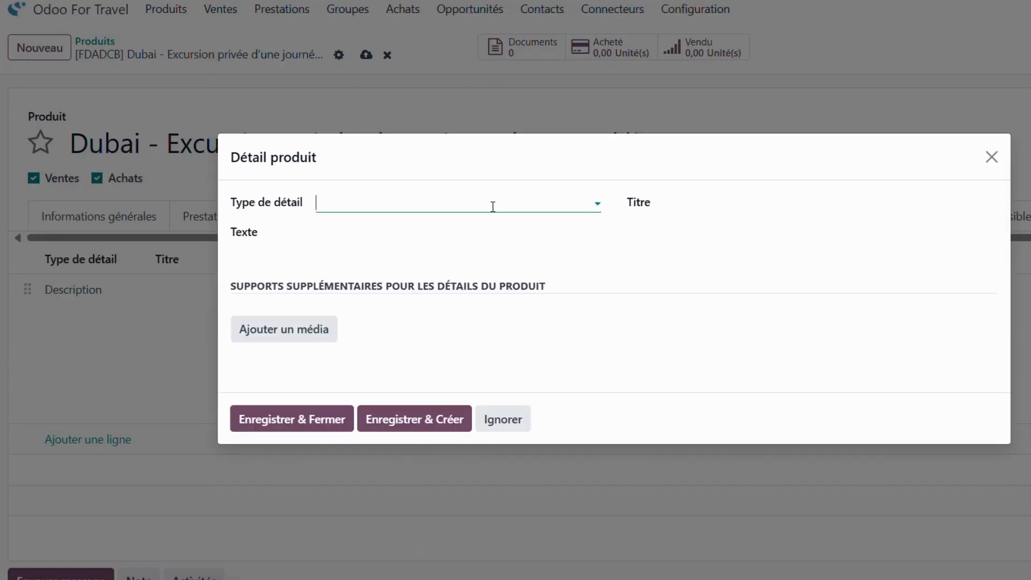
Add an Etape itinéraire detail with the timed schedule from the 09h00 departure to the 18h30 hotel drop-off, and save the product
{"action": "left_click", "coordinate": [493, 206]}
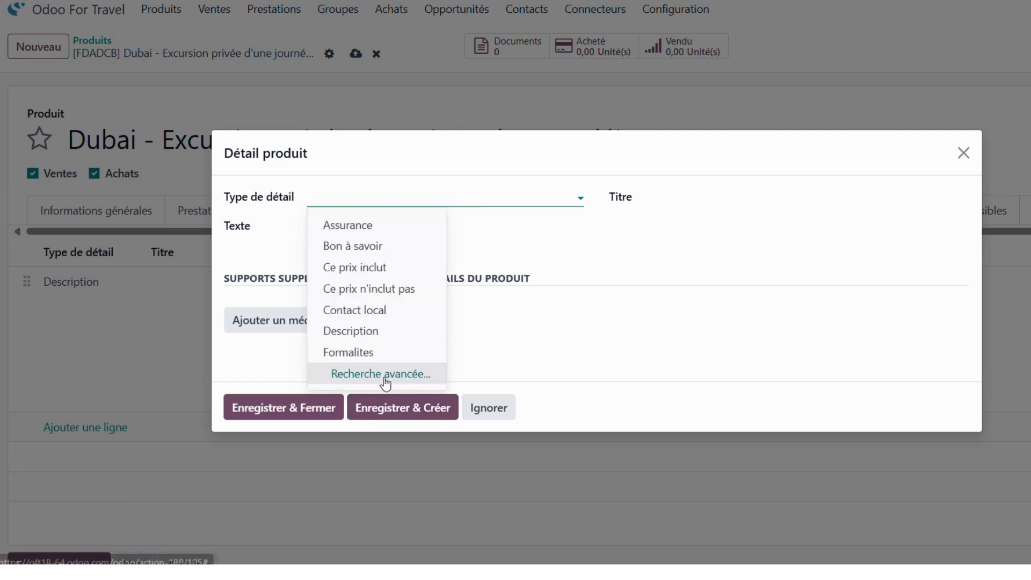
{"action": "left_click", "coordinate": [384, 374]}
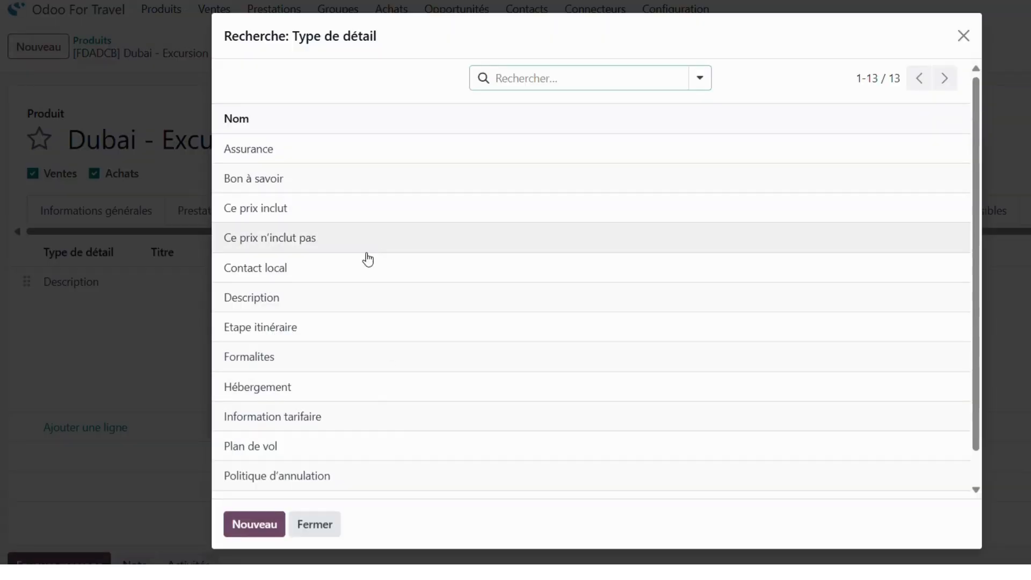
{"action": "left_click", "coordinate": [354, 328]}
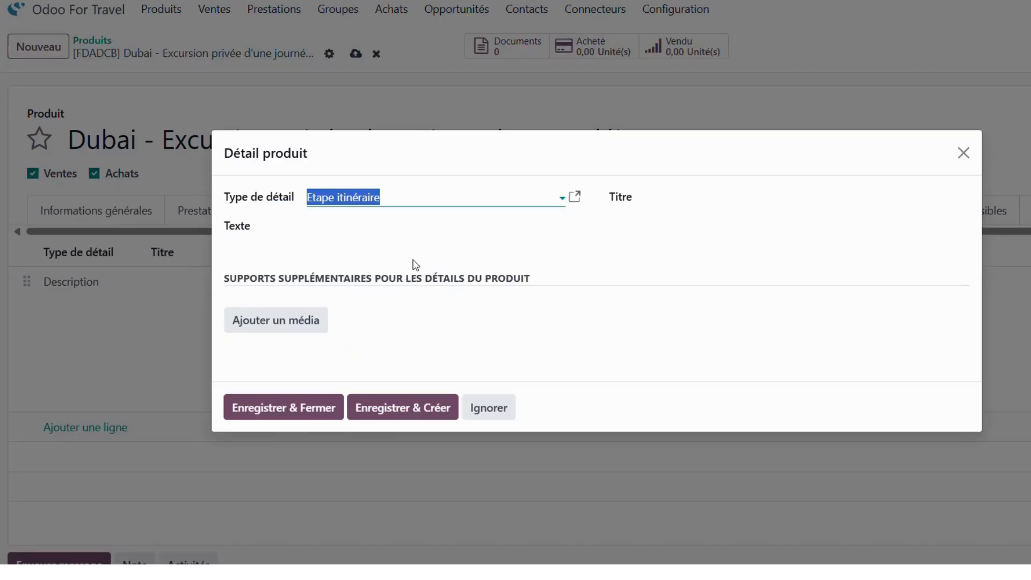
{"action": "left_click", "coordinate": [415, 221]}
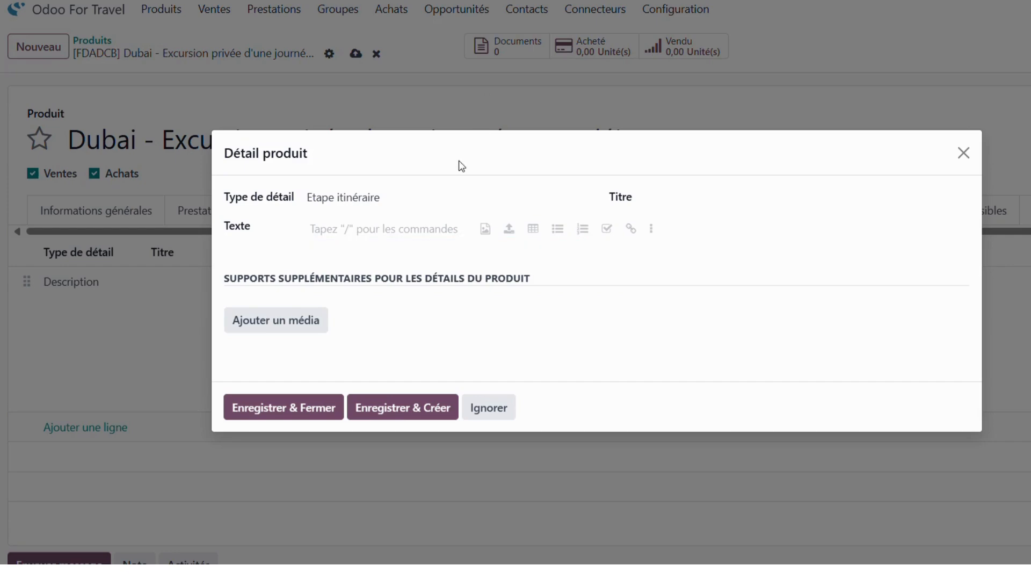
{"action": "type", "text": "* 09h00 – Départ du point de rendez-vous * 09h15 – Arrêt photo à la plage de Jumeirah * 09h45 – Visite de la mosquée de Jumeirah * 10h10 – Visite de la galerie Marjan * 11h10 – Station Abra * 11h20 – Visite du souk aux épices et souk de l'or * 12h45 – Dubai Mall * 15h00 – Départ du Dubai Mall * 15h30 – Souk Madinat Jumeirah * 16h15 – Station de Monorail * 17h30 – Prise en charge à Atlantis * 17h00 – Visite de Marina Walk * 18h30 – Dépose à l'hôtel"}
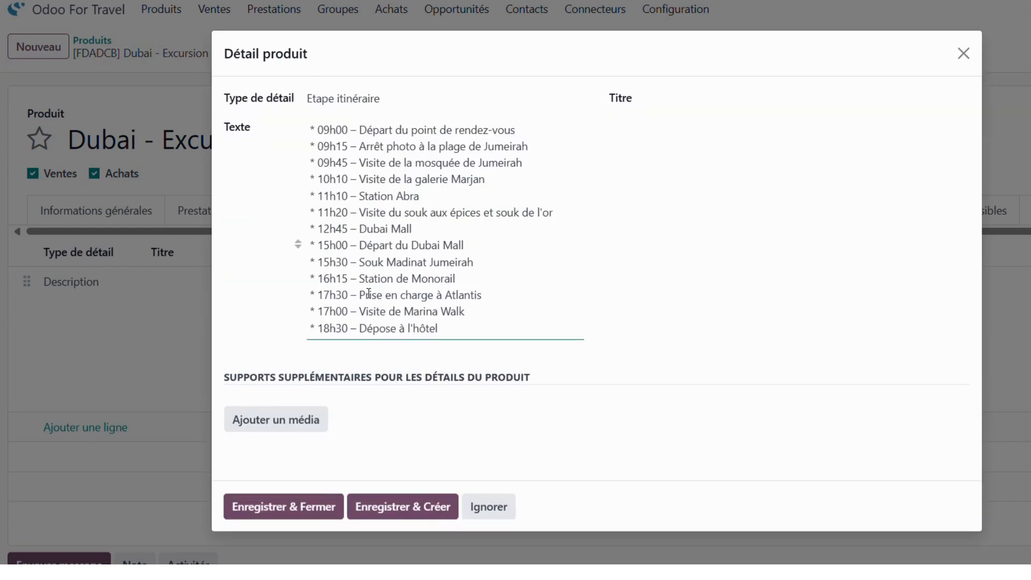
{"action": "left_click", "coordinate": [330, 508]}
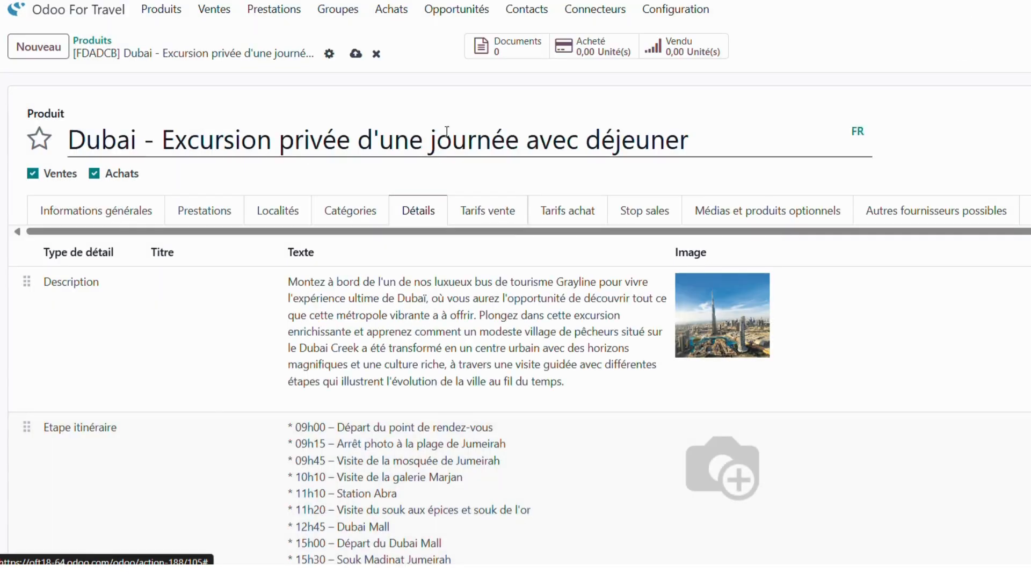
{"action": "left_click", "coordinate": [356, 54]}
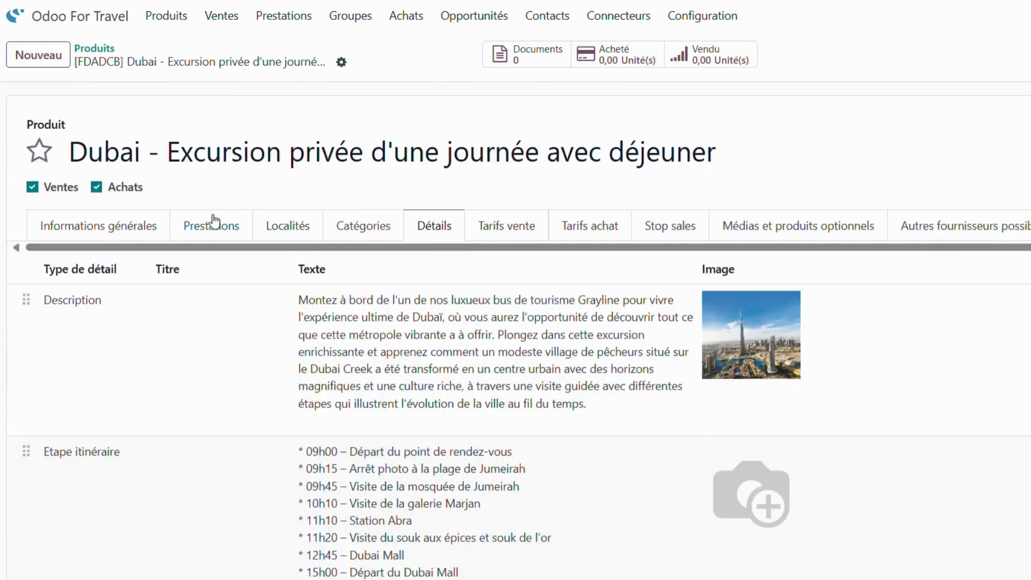
Add the service Transport – Dubaï journée complète – Privé to day 1 of the product
{"action": "left_click", "coordinate": [205, 206]}
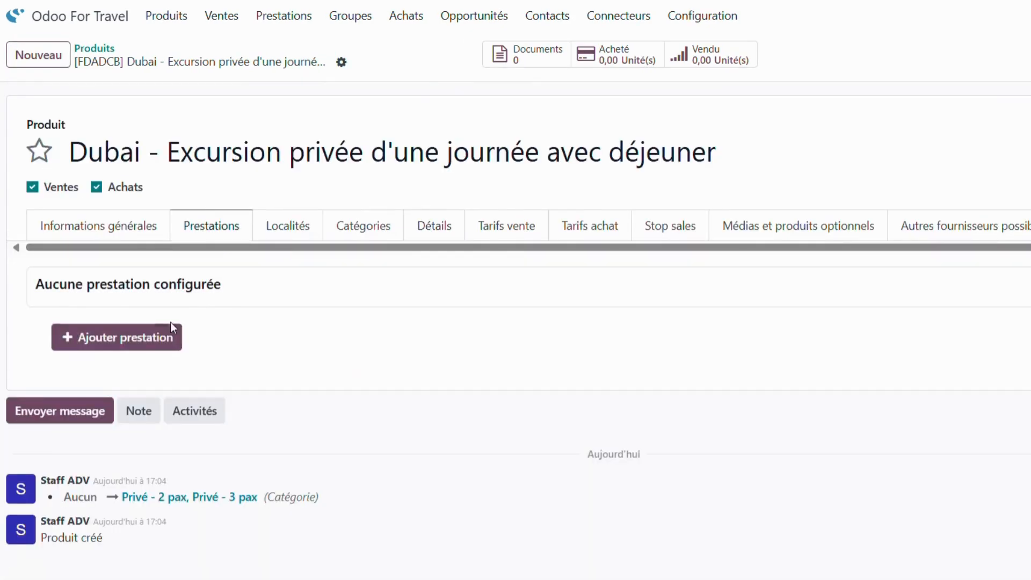
{"action": "left_click", "coordinate": [170, 340]}
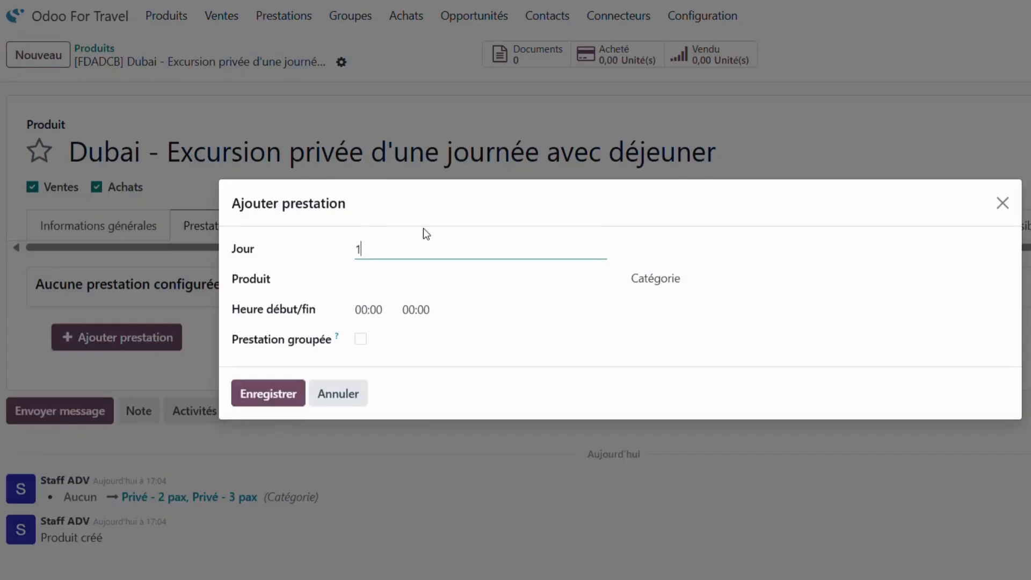
{"action": "left_click", "coordinate": [406, 286]}
{"action": "key", "text": "Up"}
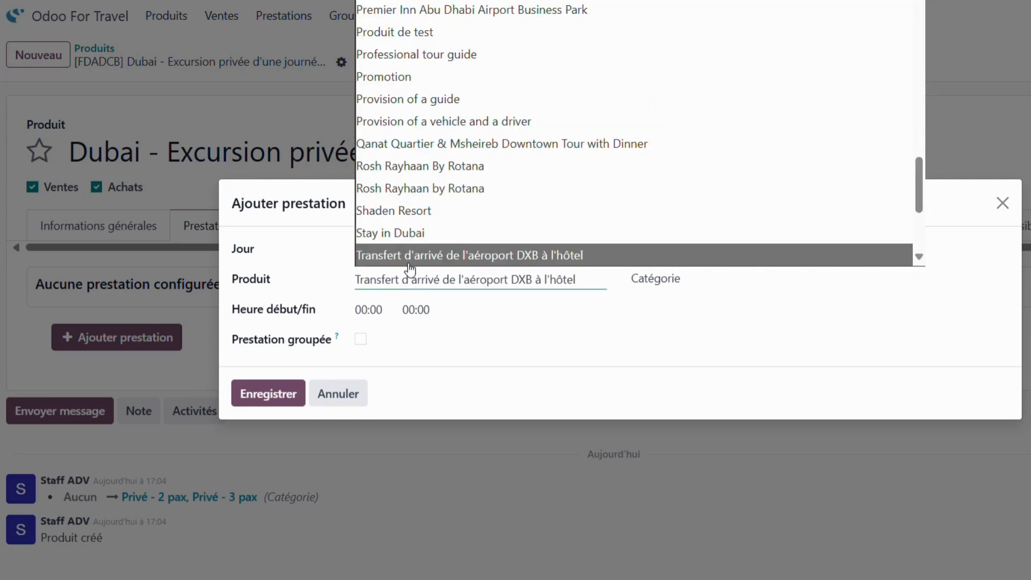
{"action": "scroll", "coordinate": [467, 209], "scroll_direction": "down", "scroll_amount": 3}
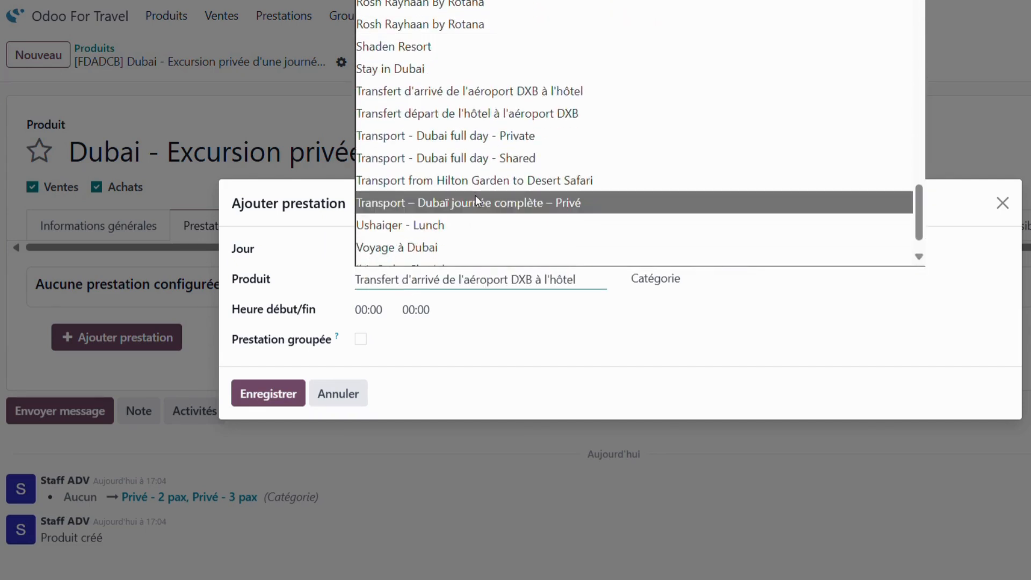
{"action": "left_click", "coordinate": [496, 205]}
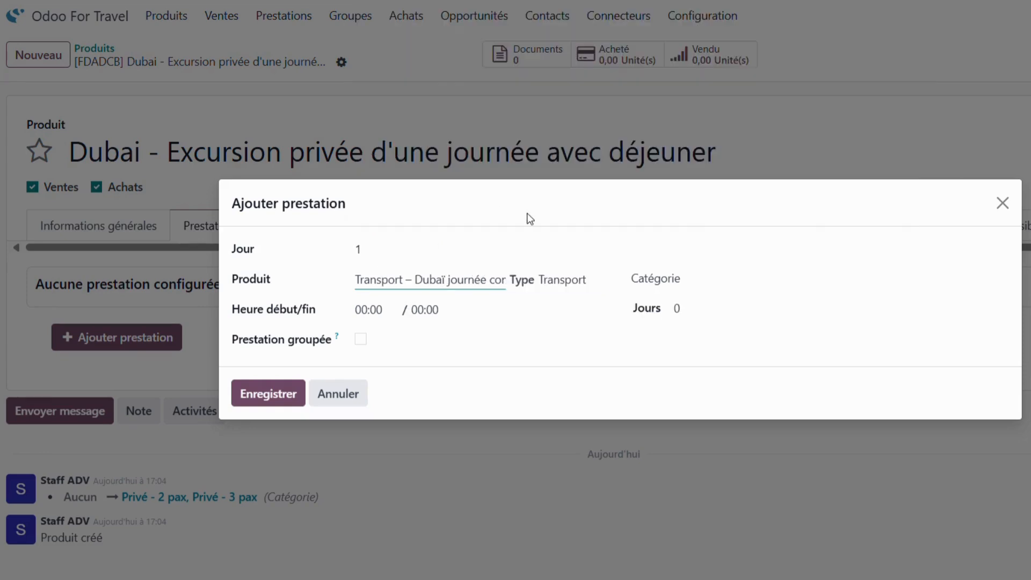
{"action": "left_click", "coordinate": [260, 387]}
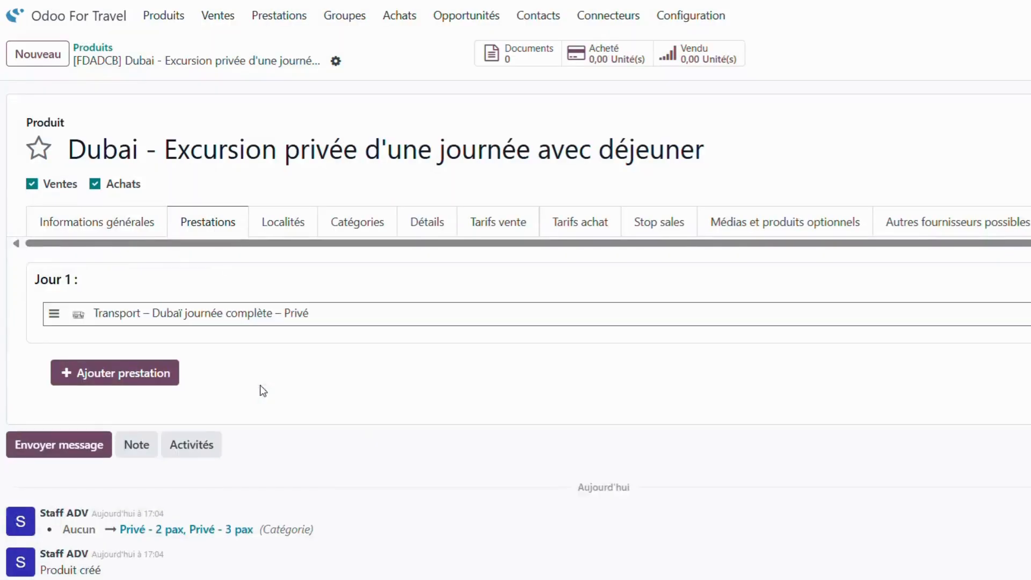
Add Abras & Mono Rai Crossing to day 1 with category Traditional, marked as a grouped service
{"action": "left_click", "coordinate": [131, 388]}
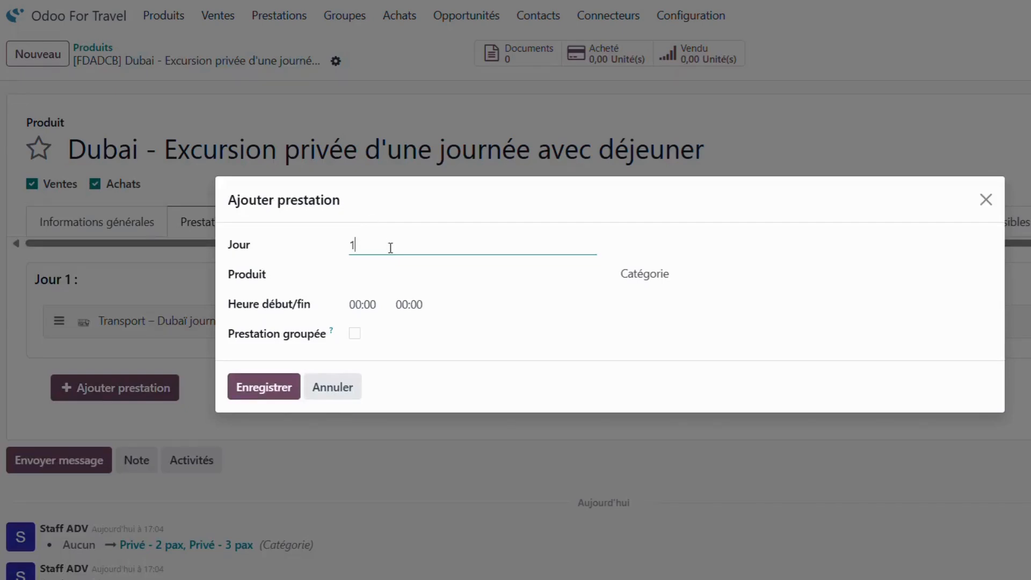
{"action": "left_click", "coordinate": [409, 277]}
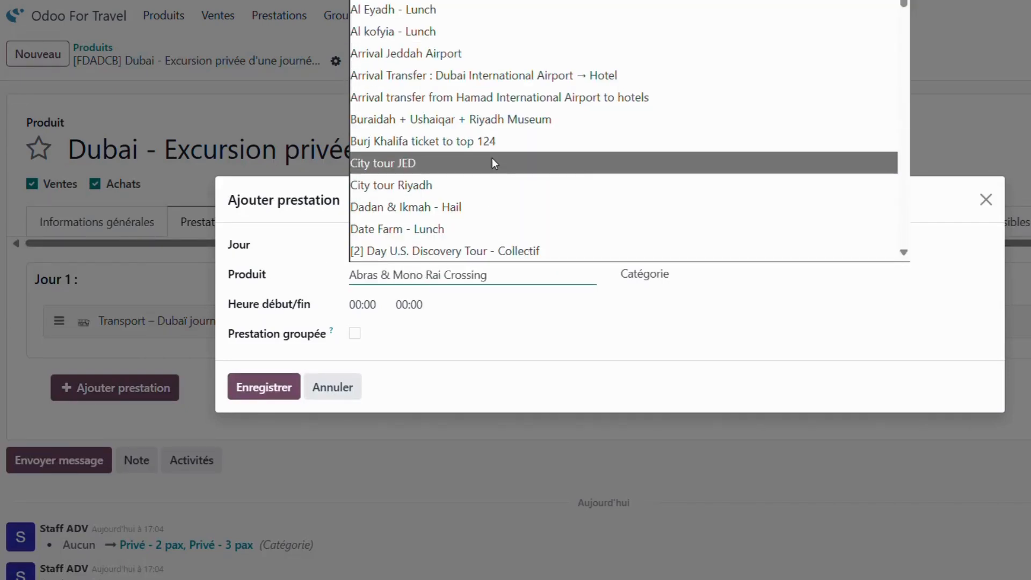
{"action": "left_click", "coordinate": [494, 1]}
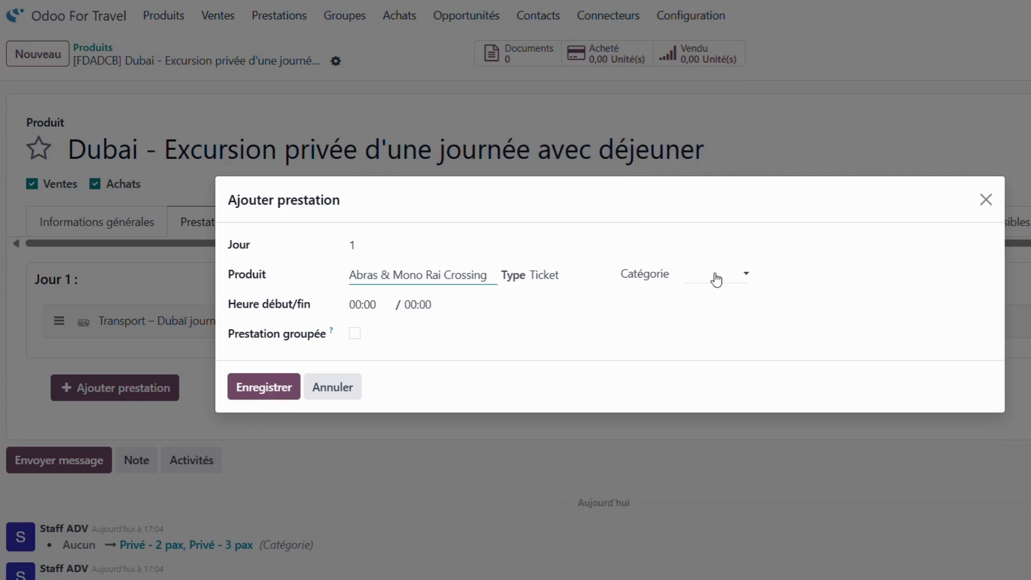
{"action": "left_click", "coordinate": [716, 279]}
{"action": "left_click", "coordinate": [712, 321]}
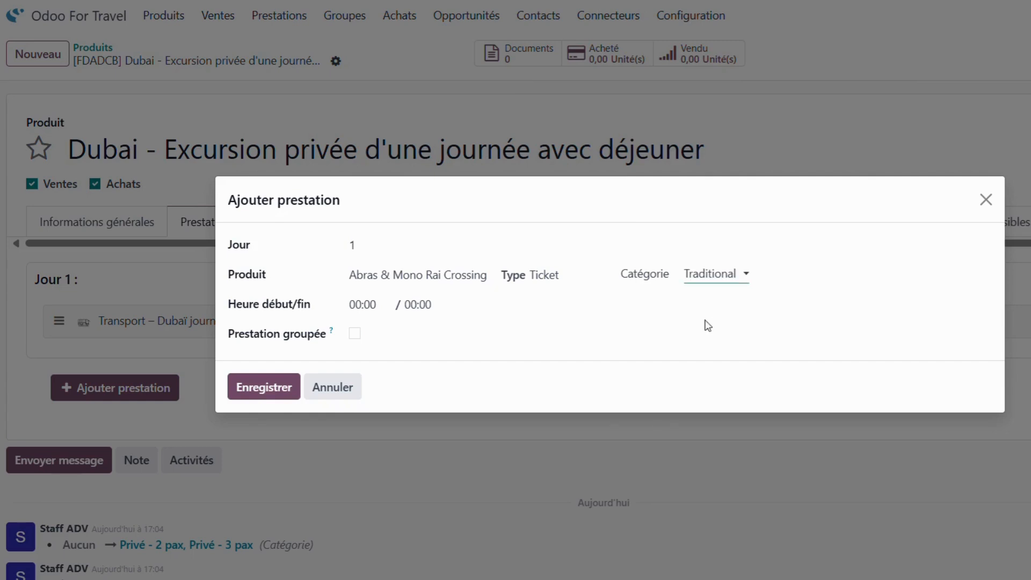
{"action": "left_click", "coordinate": [353, 335]}
{"action": "left_click", "coordinate": [265, 391]}
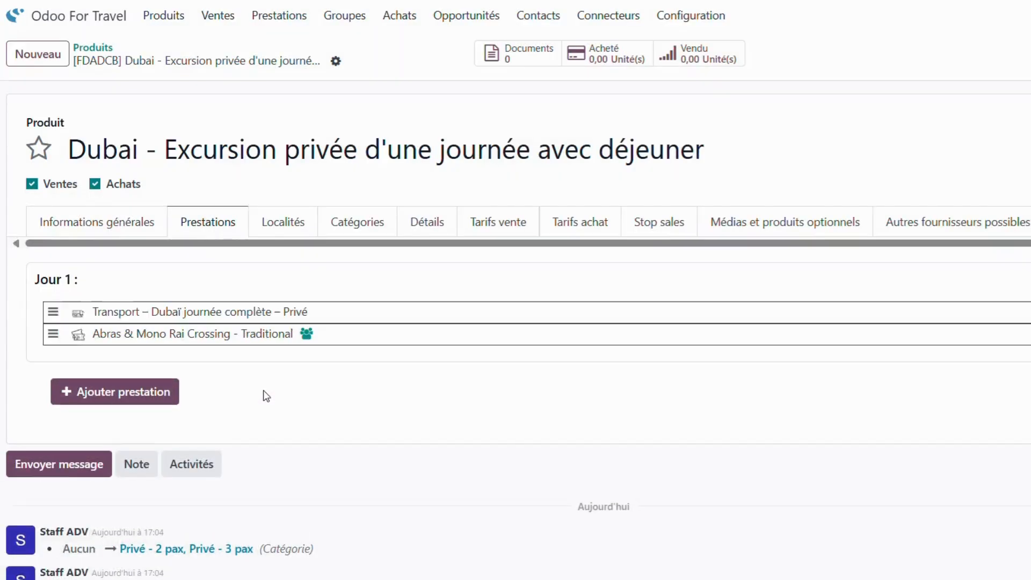
Add the service Guide chauffeur with category Guide en direct to day 1
{"action": "left_click", "coordinate": [137, 424]}
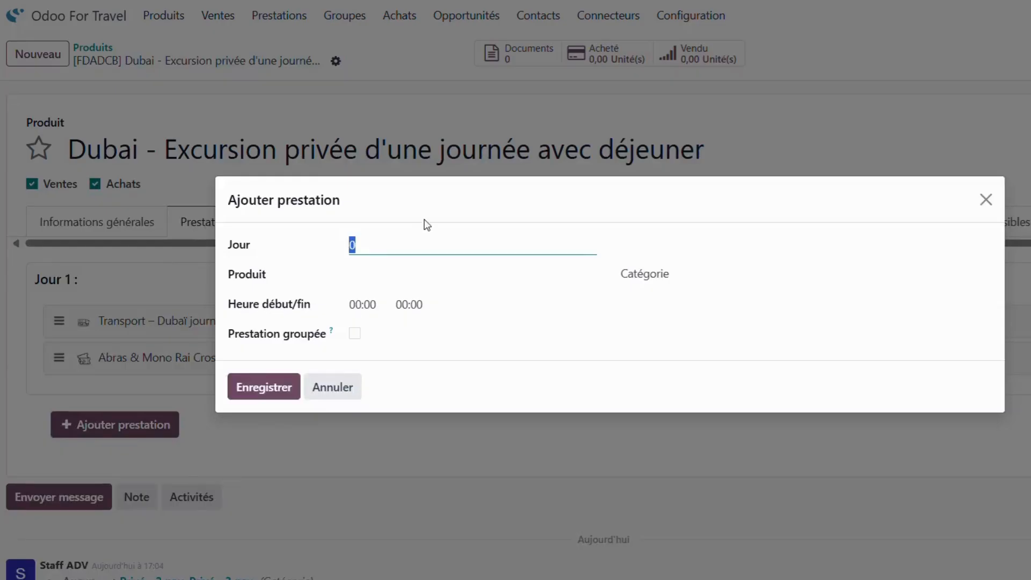
{"action": "type", "text": "1"}
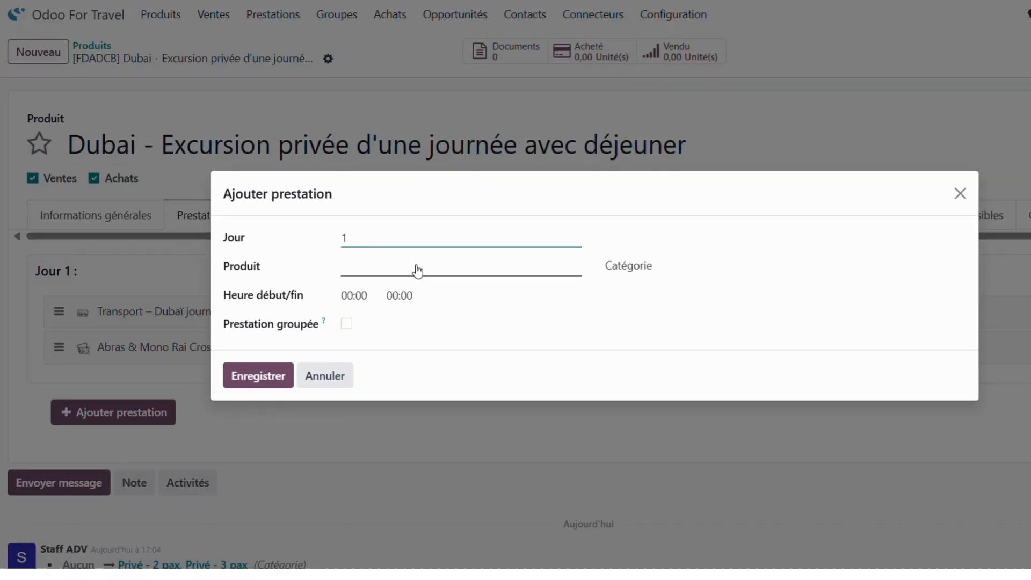
{"action": "left_click", "coordinate": [426, 274]}
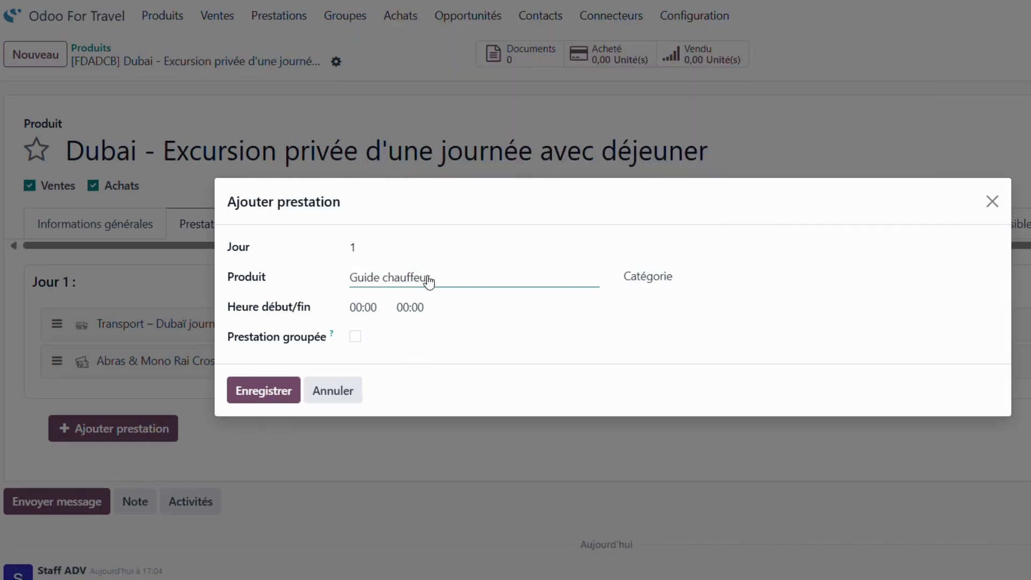
{"action": "left_click", "coordinate": [692, 278]}
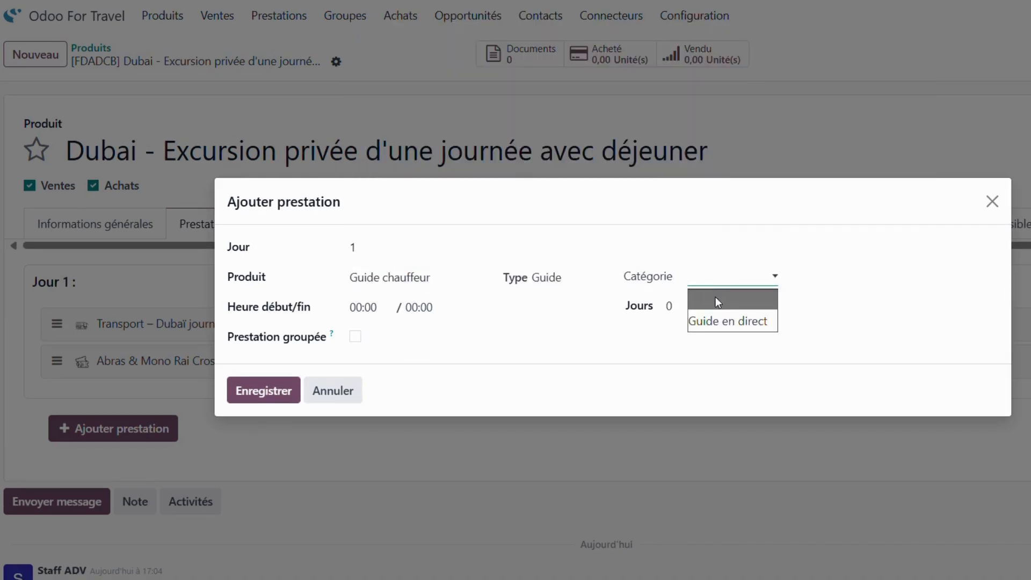
{"action": "left_click", "coordinate": [720, 324]}
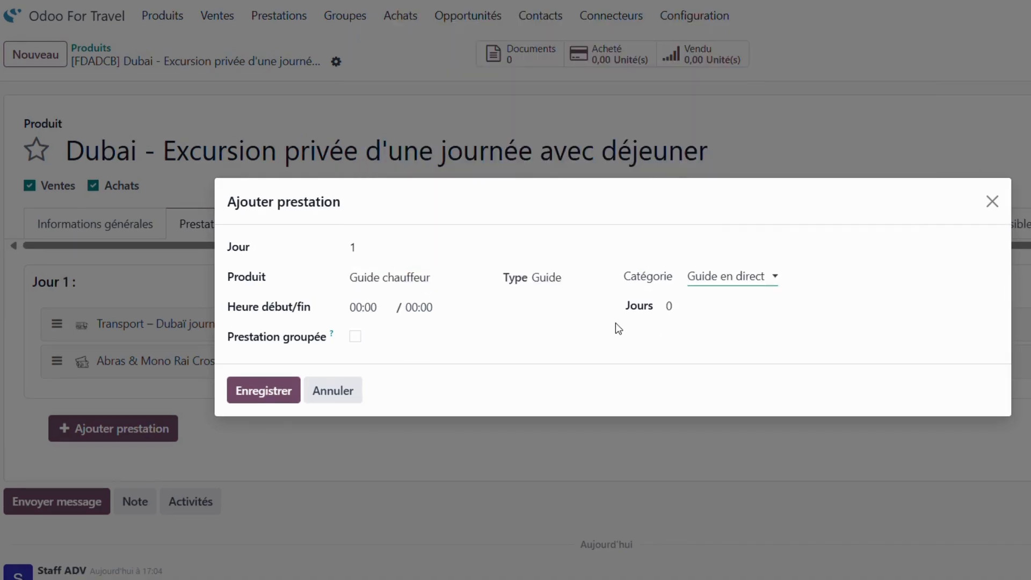
{"action": "left_click", "coordinate": [276, 384]}
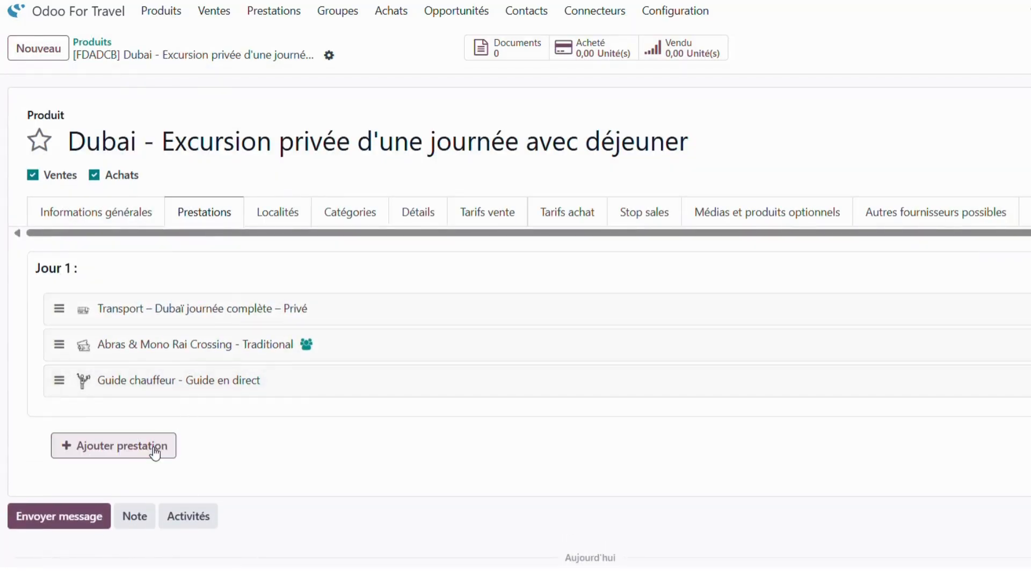
Add the service Déjeuner au Dubai Mall with category Déjeuner to day 1, marked as a grouped service
{"action": "left_click", "coordinate": [155, 453]}
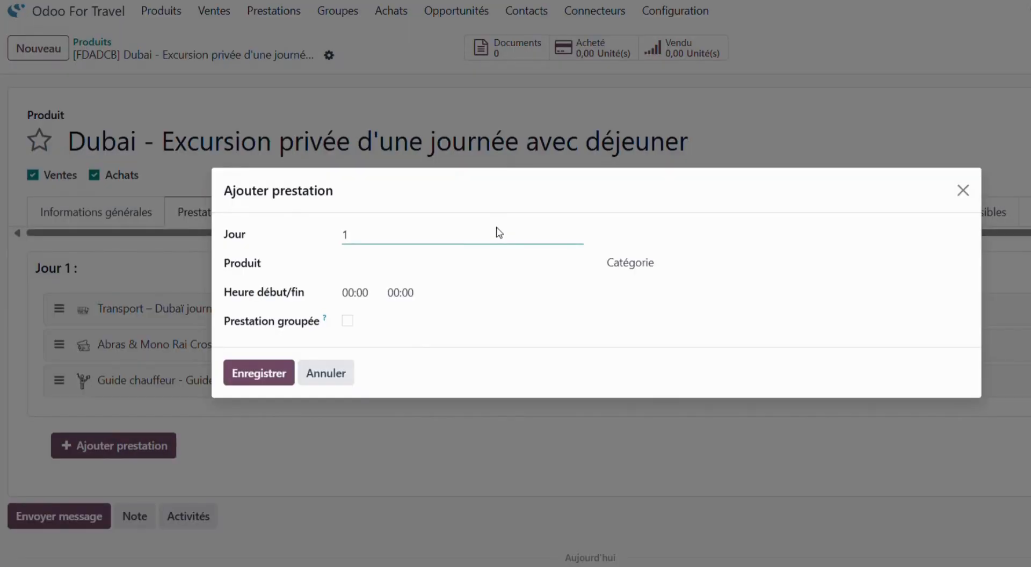
{"action": "left_click", "coordinate": [487, 274]}
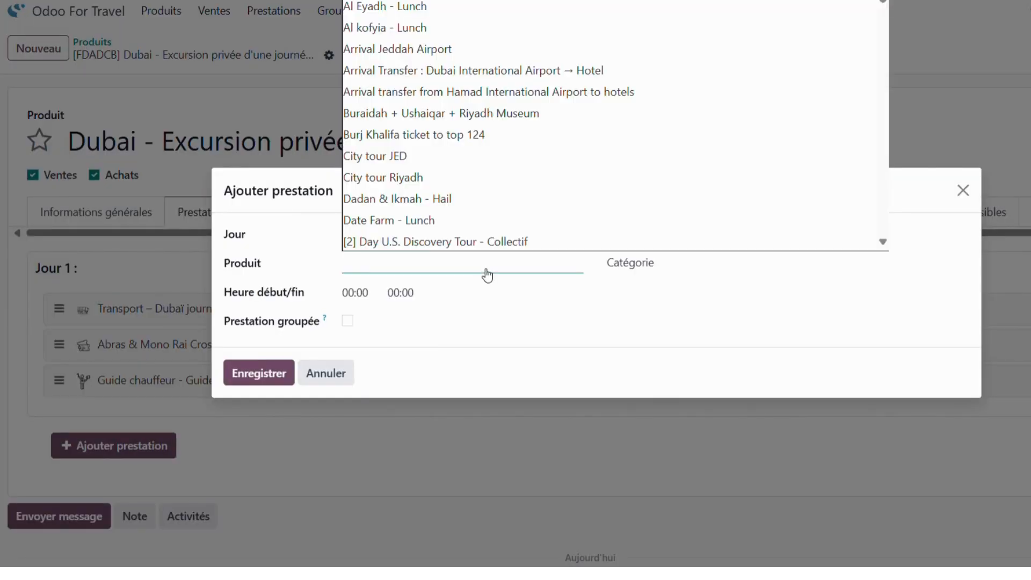
{"action": "type", "text": "dé"}
{"action": "key", "text": "Return"}
{"action": "left_click", "coordinate": [714, 261]}
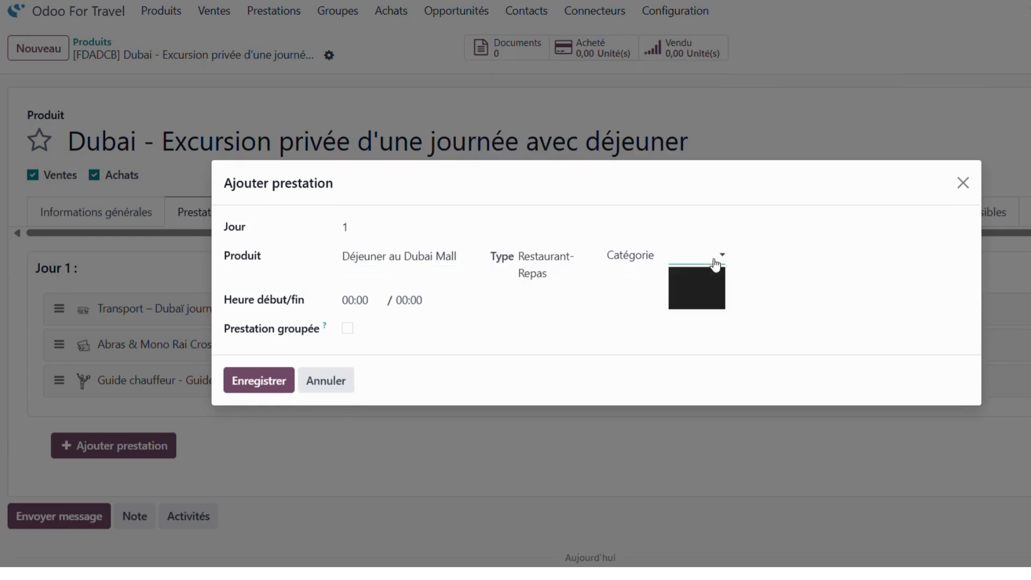
{"action": "left_click", "coordinate": [696, 295]}
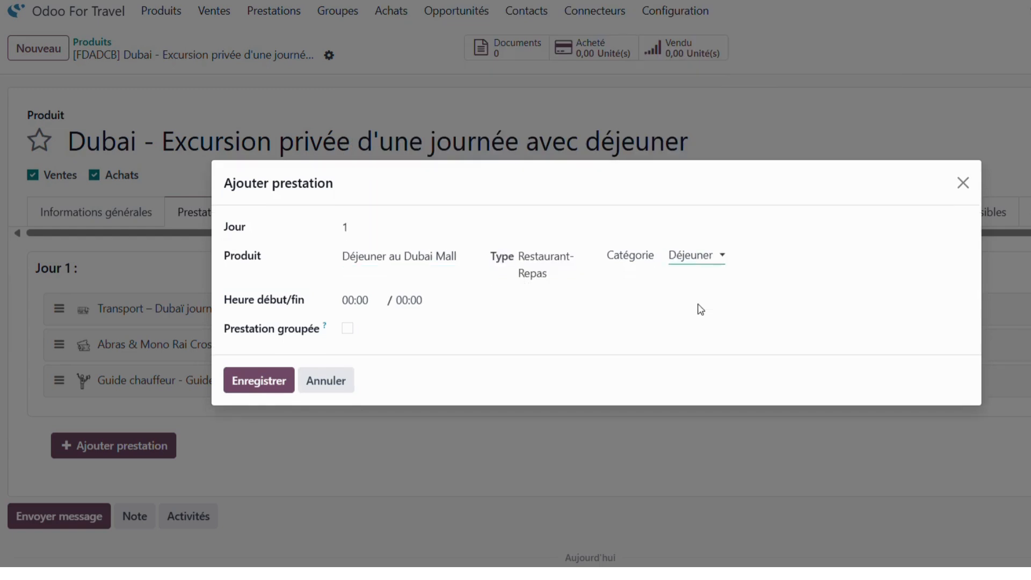
{"action": "left_click", "coordinate": [347, 328]}
{"action": "left_click", "coordinate": [249, 385]}
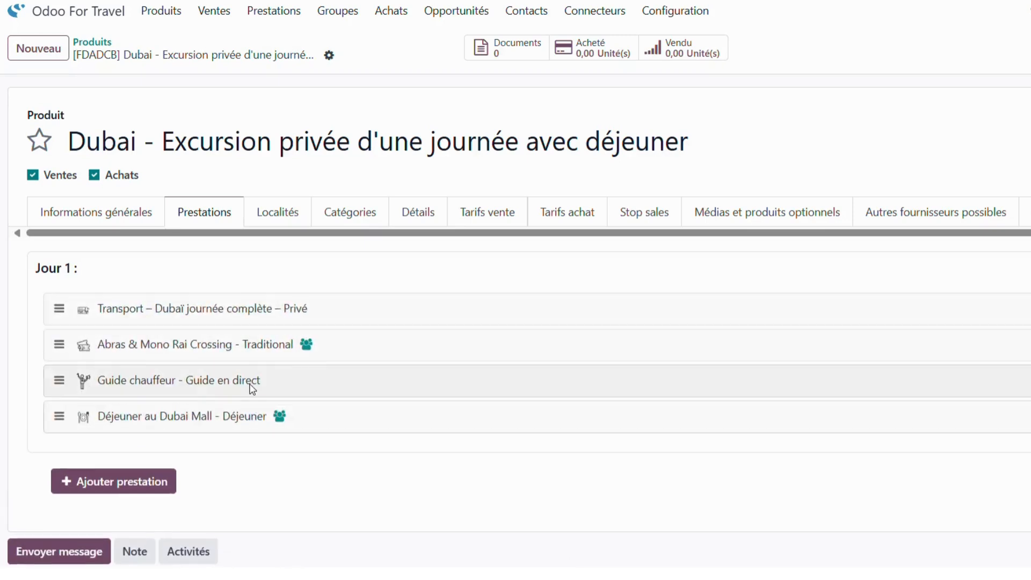
Create a stop sale for category Privé - 2 pax from 09/09/2025 to 09/09/2025, applied on Mardi
{"action": "left_click", "coordinate": [655, 228]}
{"action": "left_click", "coordinate": [92, 272]}
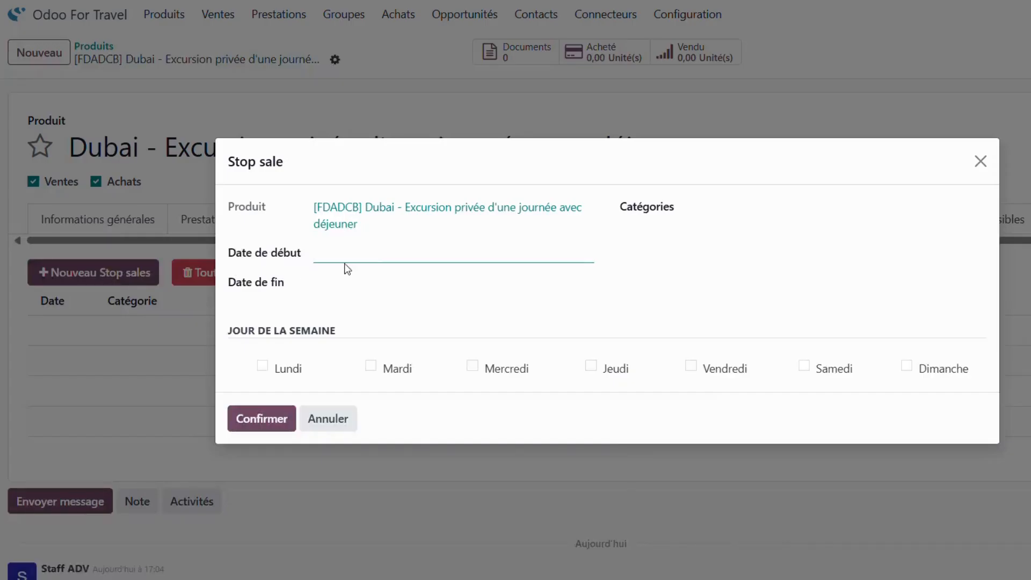
{"action": "left_click", "coordinate": [418, 261]}
{"action": "left_click", "coordinate": [594, 297]}
{"action": "left_click", "coordinate": [398, 413]}
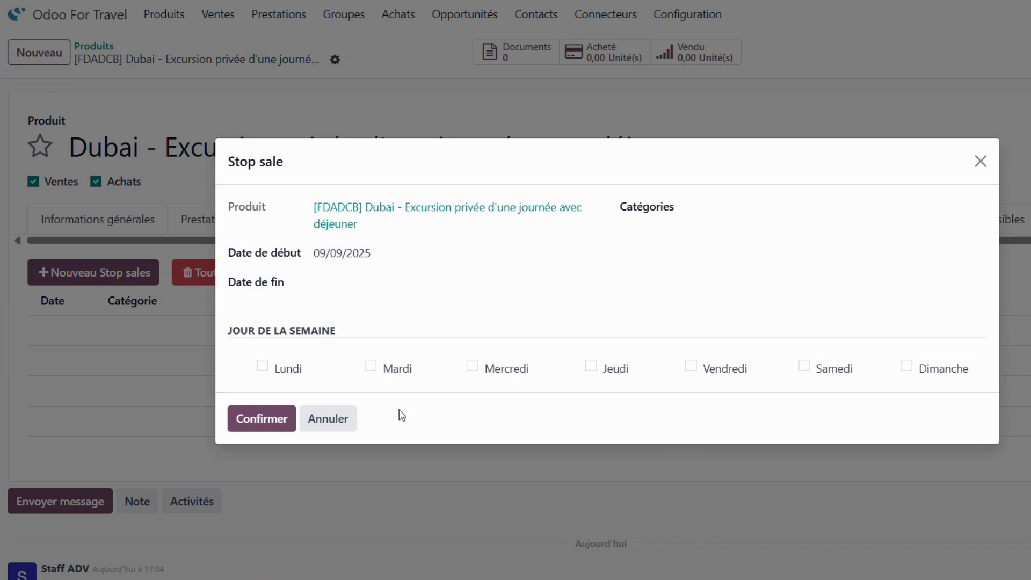
{"action": "left_click", "coordinate": [725, 203]}
{"action": "left_click", "coordinate": [746, 231]}
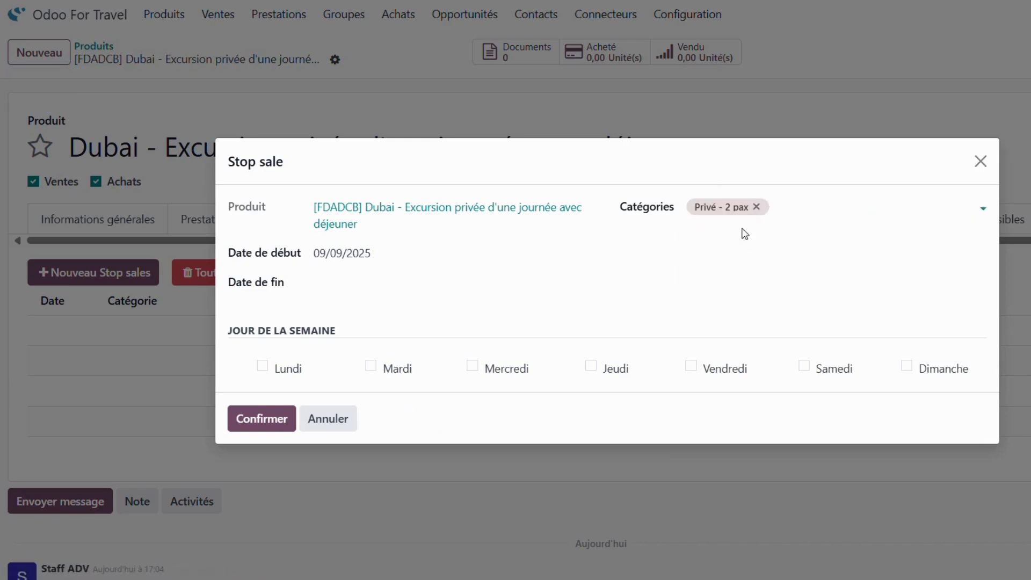
{"action": "left_click", "coordinate": [399, 290]}
{"action": "left_click", "coordinate": [907, 161]}
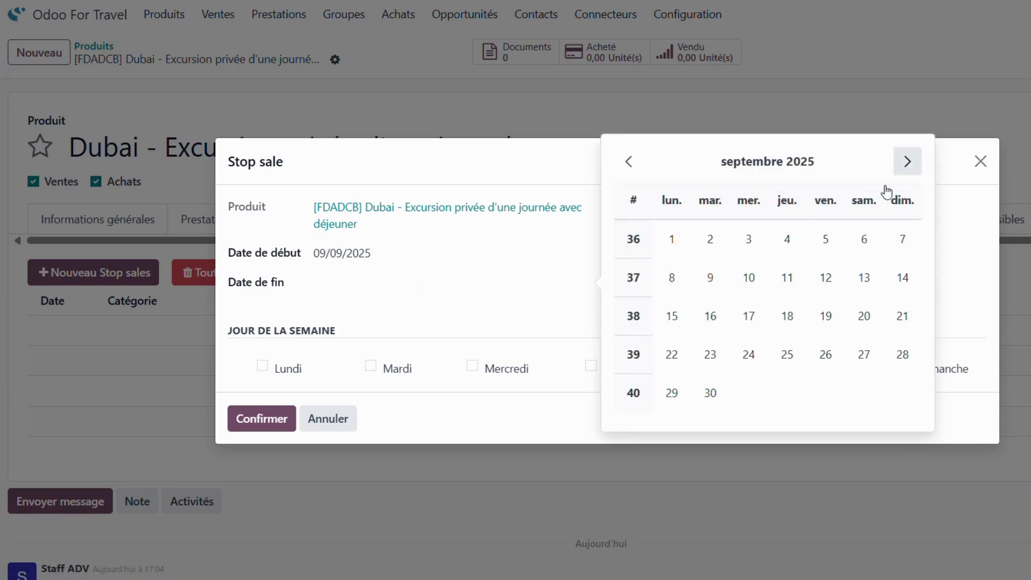
{"action": "left_click", "coordinate": [711, 278]}
{"action": "left_click", "coordinate": [371, 365]}
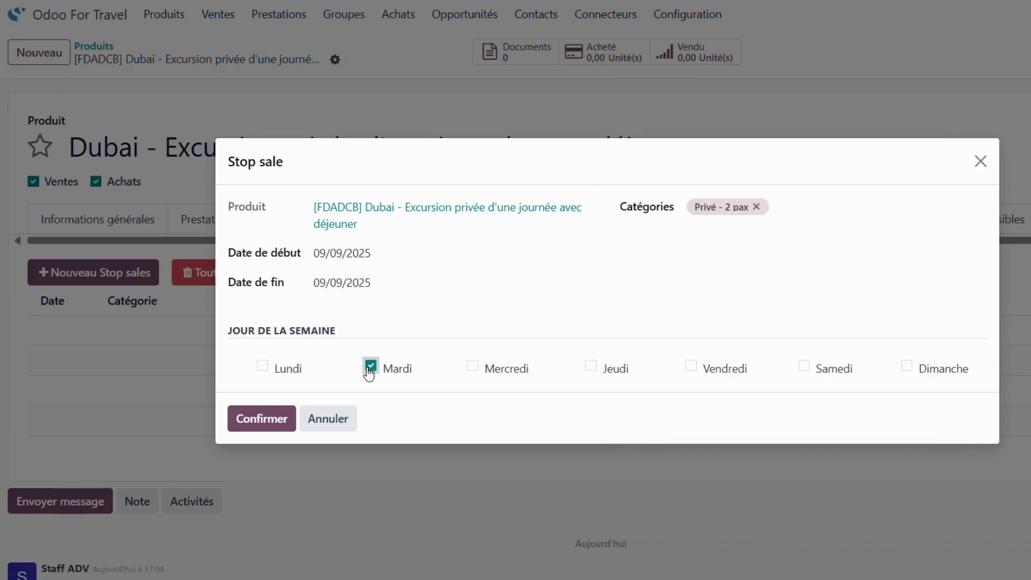
{"action": "left_click", "coordinate": [272, 418]}
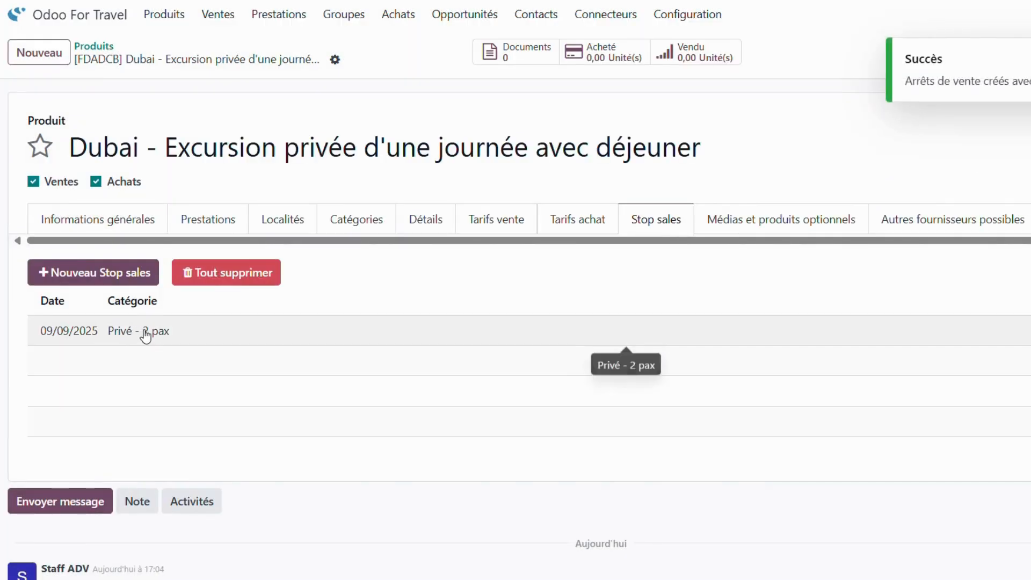
Start another stop sale for the excursion running from 08/09/2025 to 14/09/2025
{"action": "left_click", "coordinate": [113, 278]}
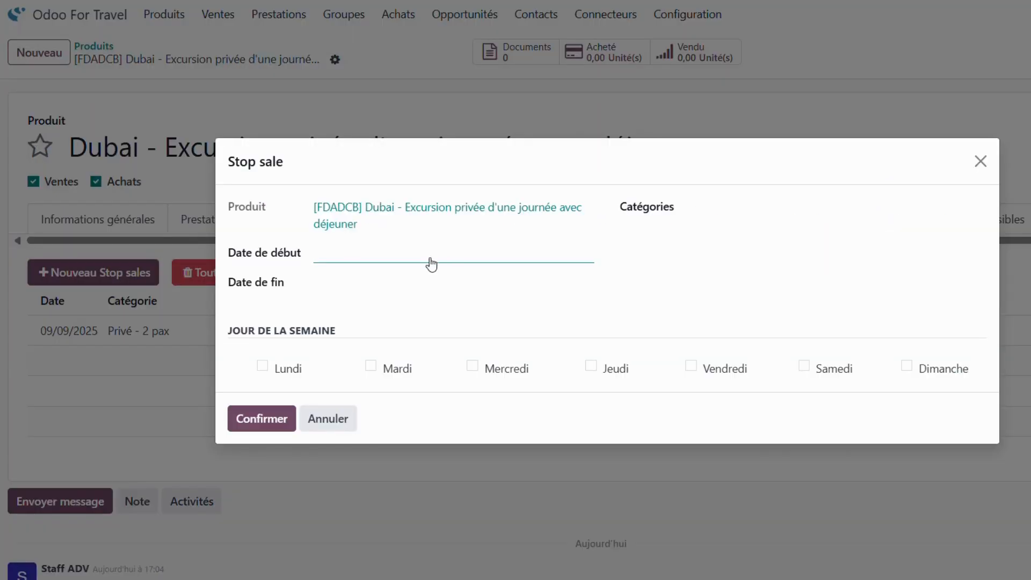
{"action": "left_click", "coordinate": [431, 263]}
{"action": "left_click", "coordinate": [592, 296]}
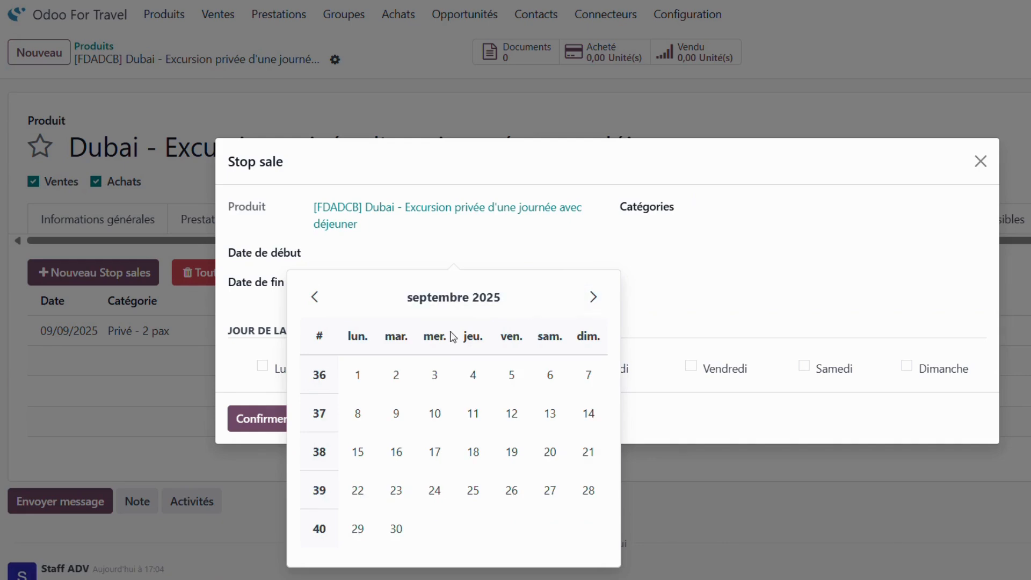
{"action": "left_click", "coordinate": [357, 414]}
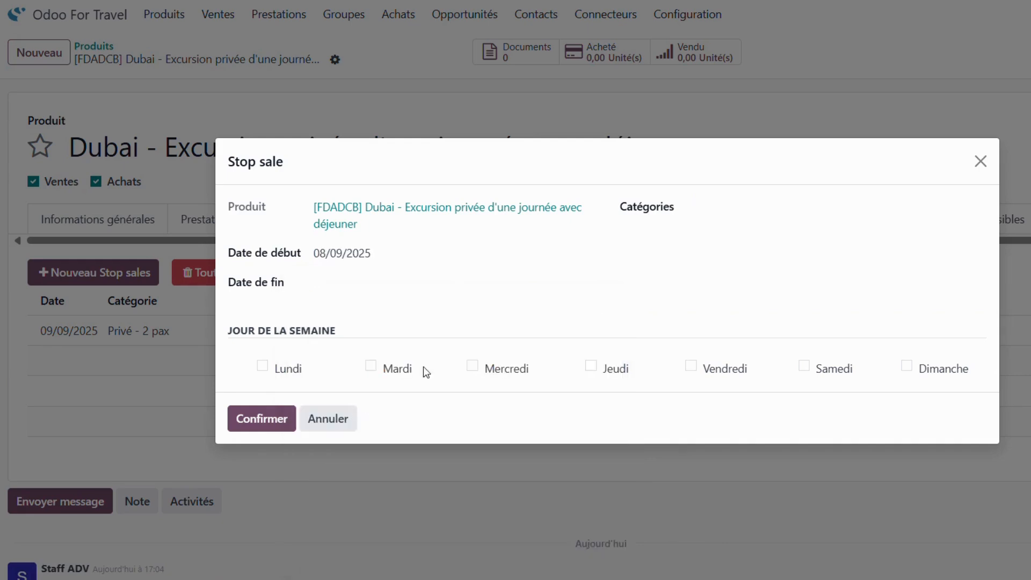
{"action": "left_click", "coordinate": [393, 290]}
{"action": "left_click", "coordinate": [907, 162]}
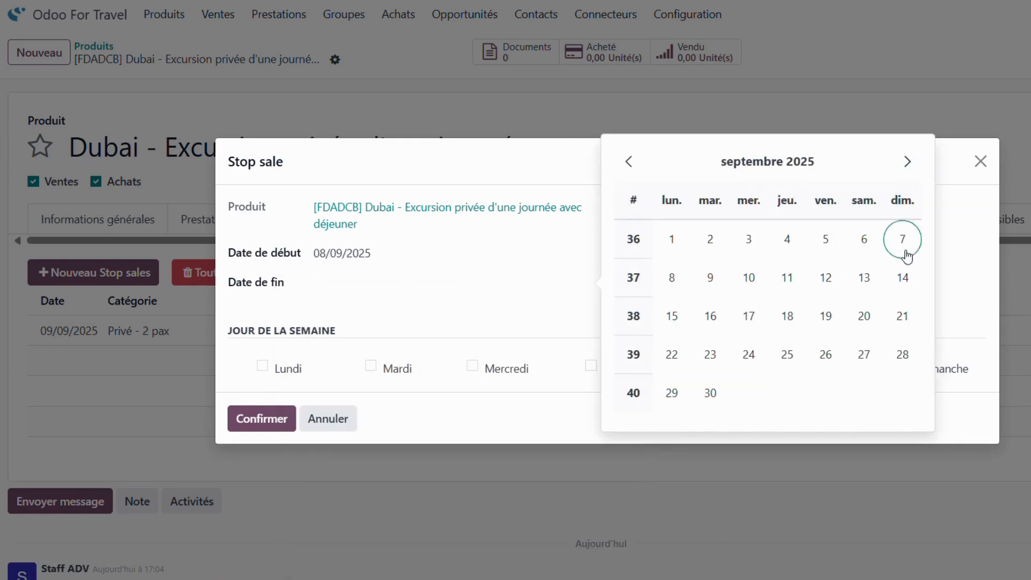
{"action": "left_click", "coordinate": [901, 278]}
Apply the stop sale to all seven weekdays for category Privé - 3 pax and confirm it
{"action": "left_click", "coordinate": [262, 365]}
{"action": "left_click", "coordinate": [370, 366]}
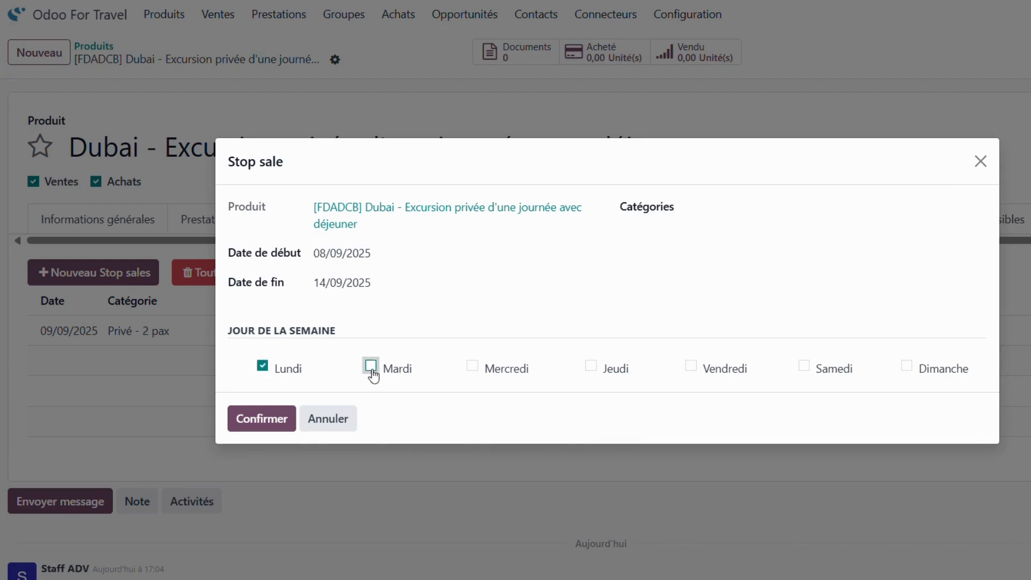
{"action": "left_click", "coordinate": [472, 365]}
{"action": "left_click", "coordinate": [590, 365]}
{"action": "left_click", "coordinate": [691, 365]}
{"action": "left_click", "coordinate": [803, 365]}
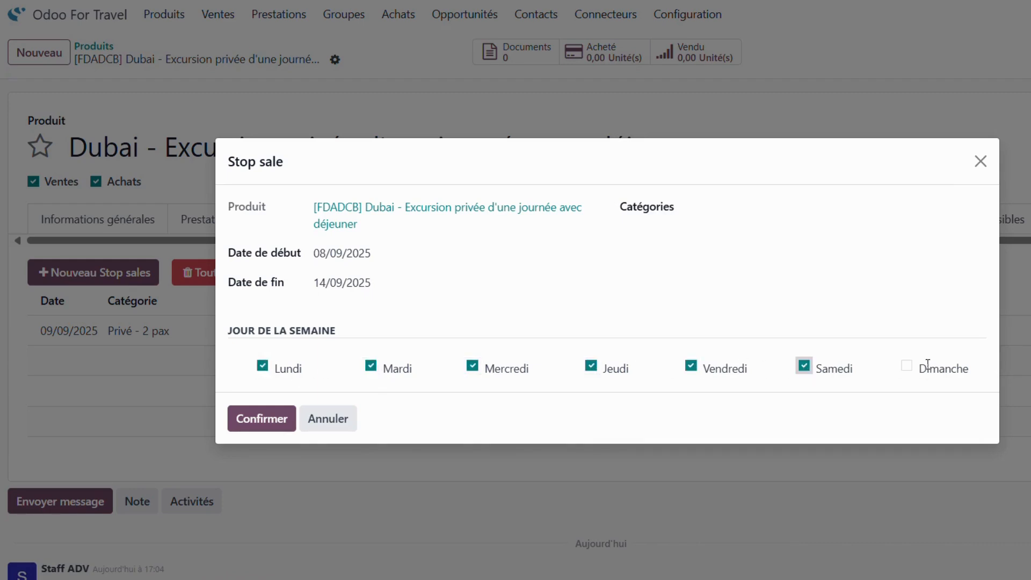
{"action": "left_click", "coordinate": [906, 365]}
{"action": "left_click", "coordinate": [793, 208]}
{"action": "left_click", "coordinate": [768, 253]}
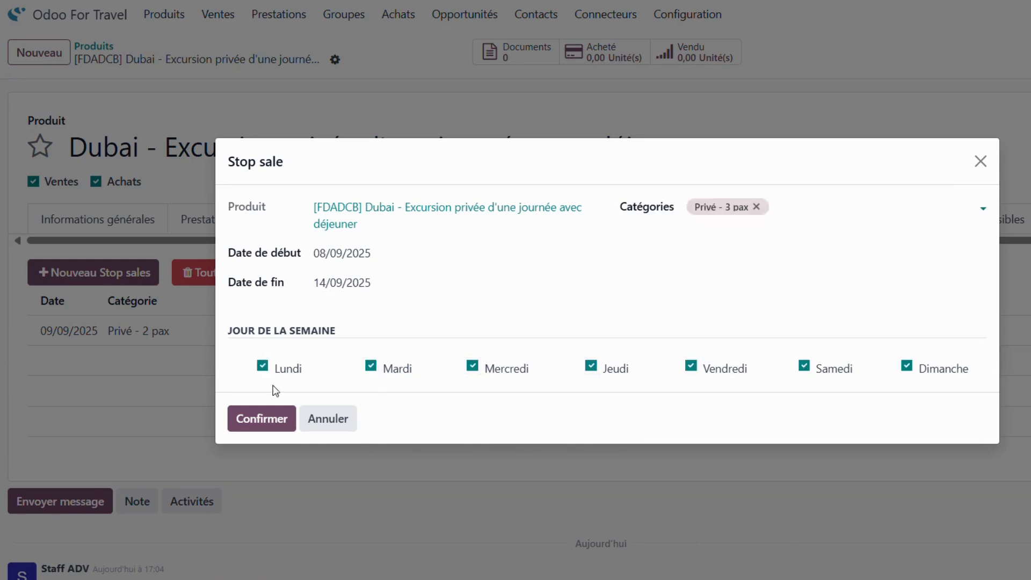
{"action": "left_click", "coordinate": [250, 419]}
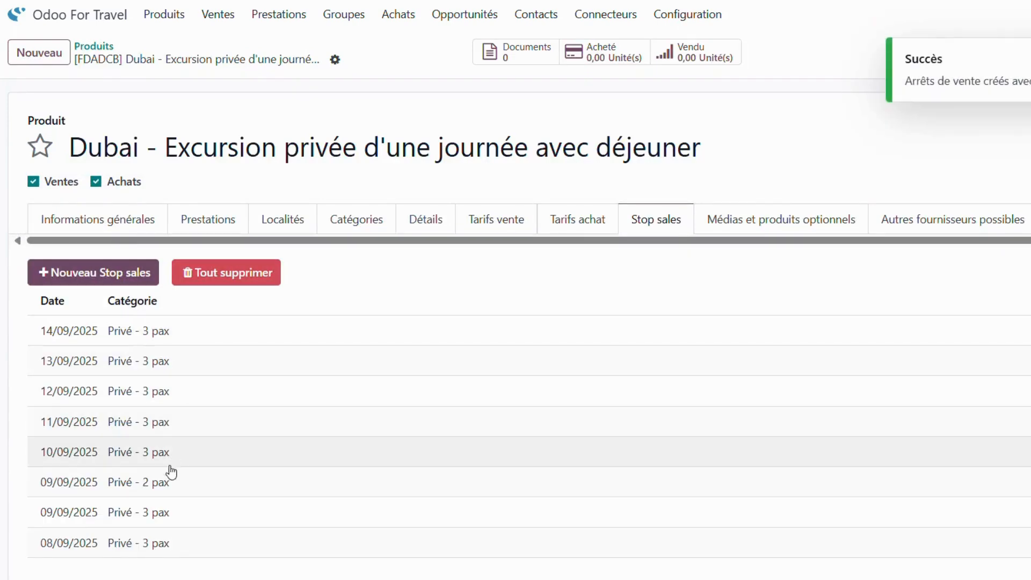
Search the product list for "transport" and open Transport – Dubaï journée complète – Privé
{"action": "left_click", "coordinate": [118, 218]}
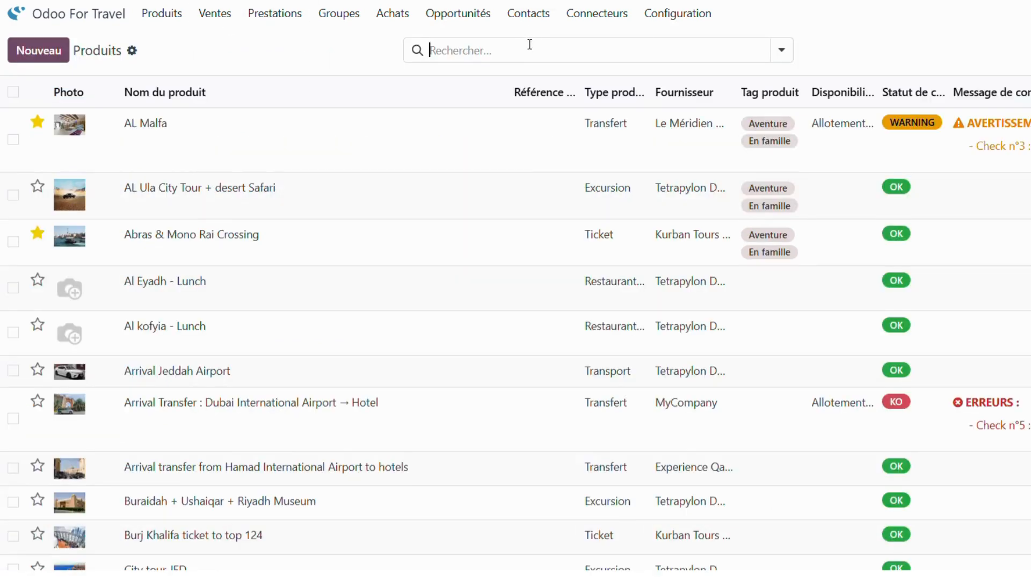
{"action": "left_click", "coordinate": [530, 44]}
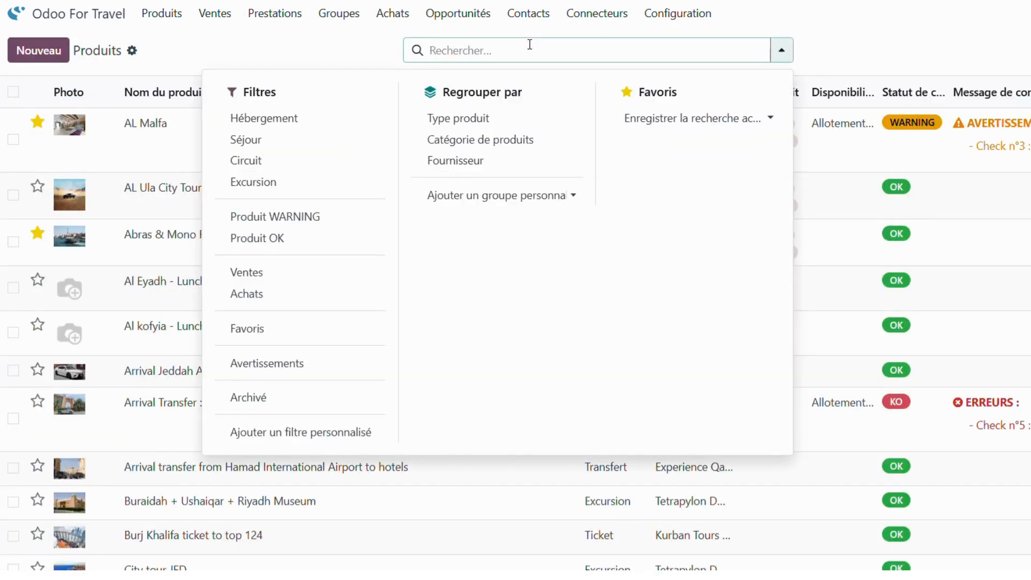
{"action": "type", "text": "transport"}
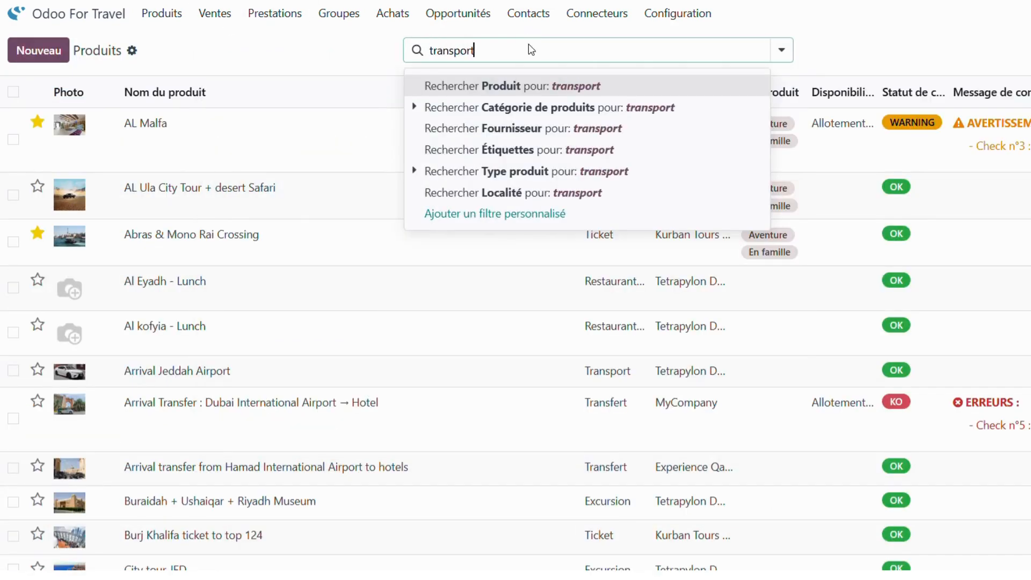
{"action": "key", "text": "Return"}
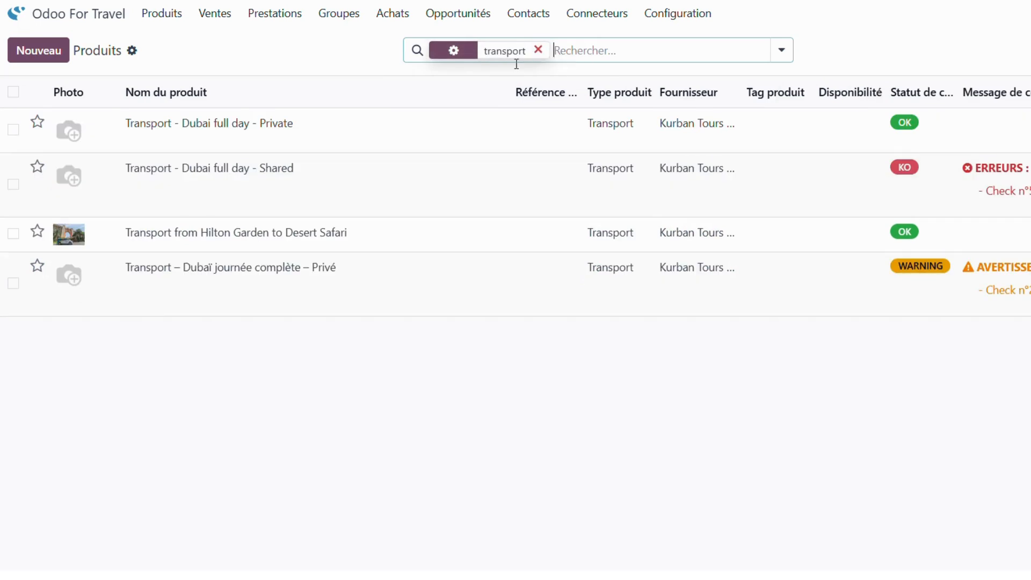
{"action": "left_click", "coordinate": [442, 296]}
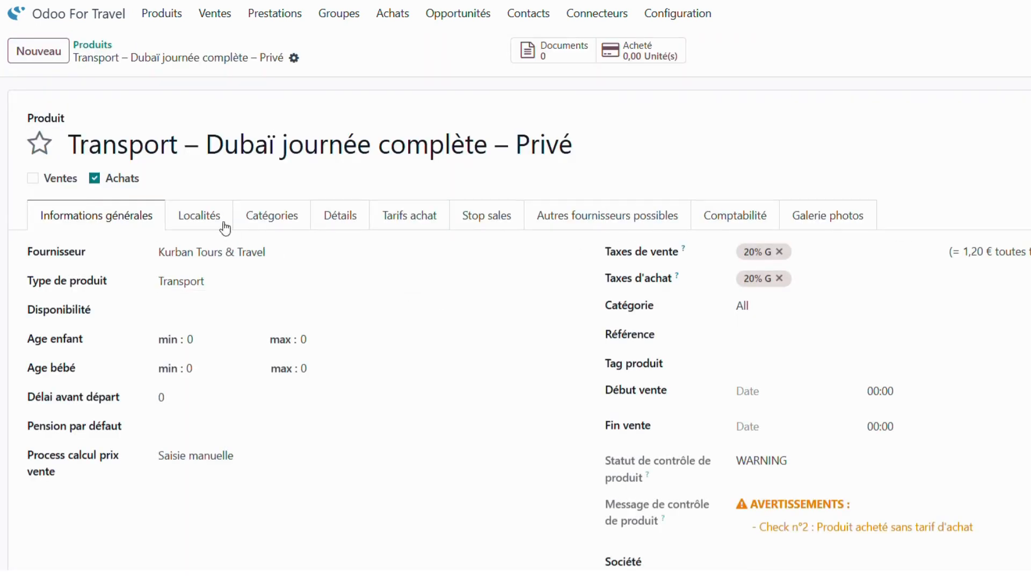
Add a category Suv with pricing unit Par jour to the transport product
{"action": "left_click", "coordinate": [198, 221]}
{"action": "left_click", "coordinate": [292, 220]}
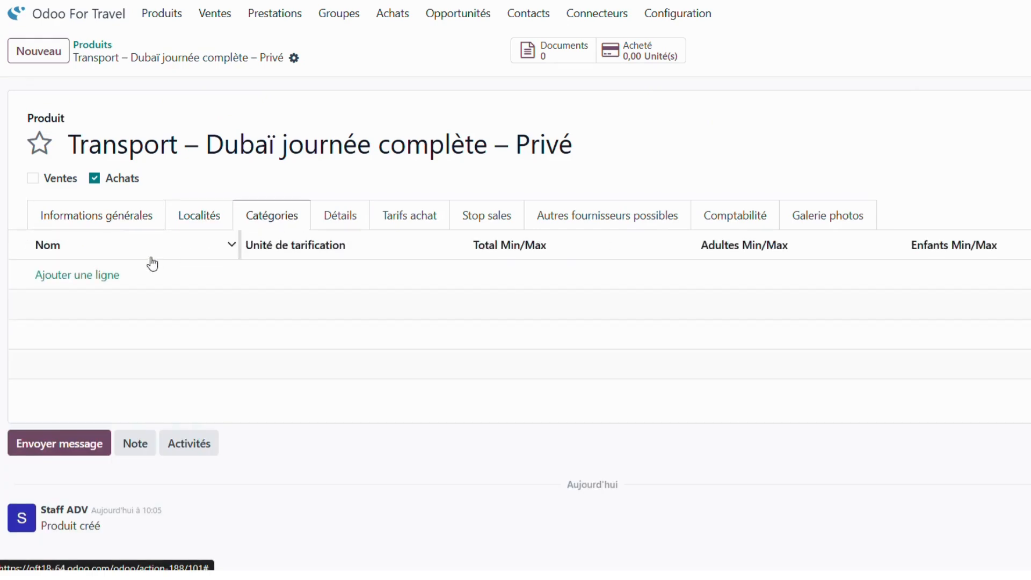
{"action": "left_click", "coordinate": [102, 277]}
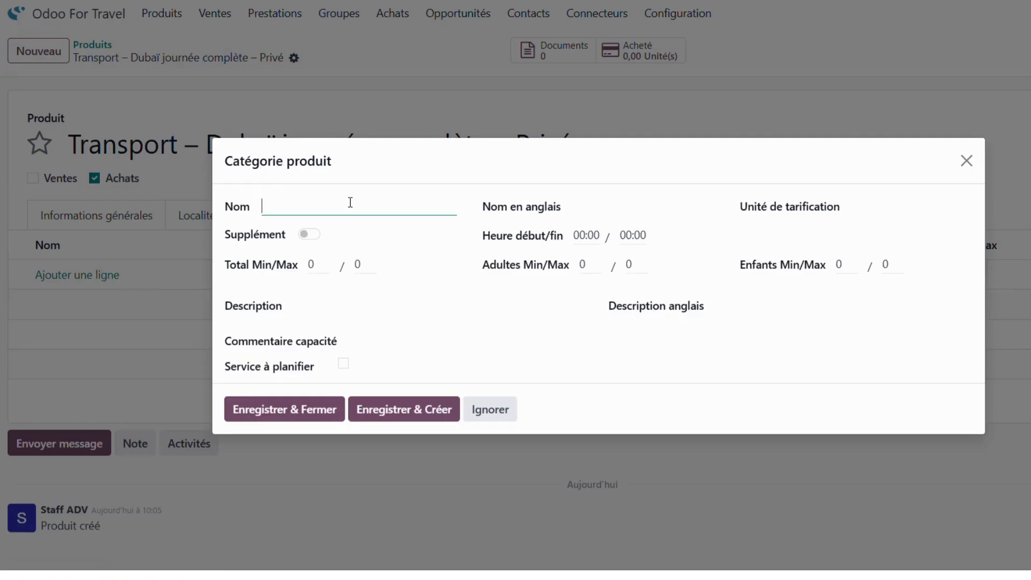
{"action": "type", "text": "Suv"}
{"action": "left_click", "coordinate": [886, 206]}
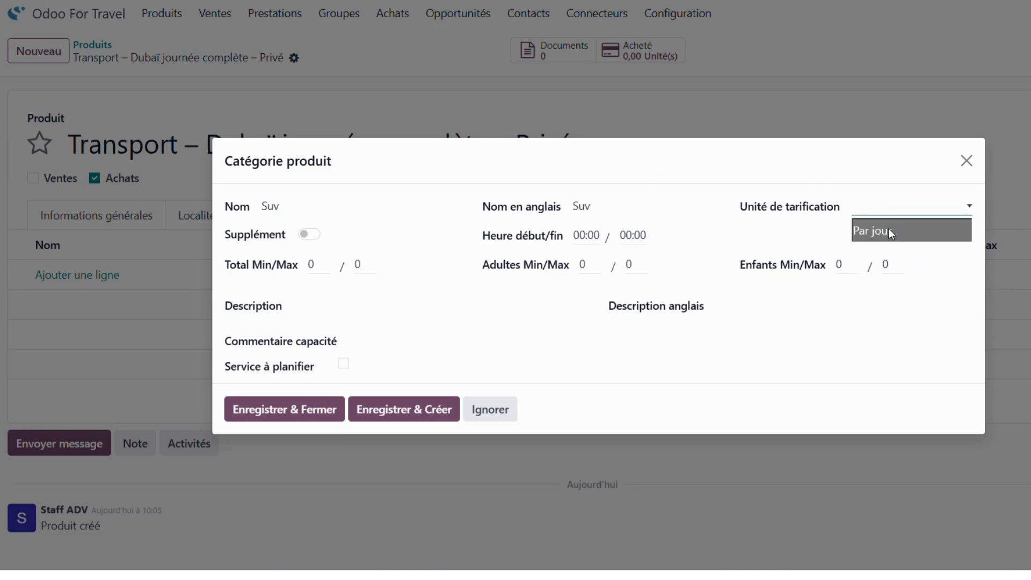
{"action": "left_click", "coordinate": [886, 229]}
{"action": "left_click", "coordinate": [390, 415]}
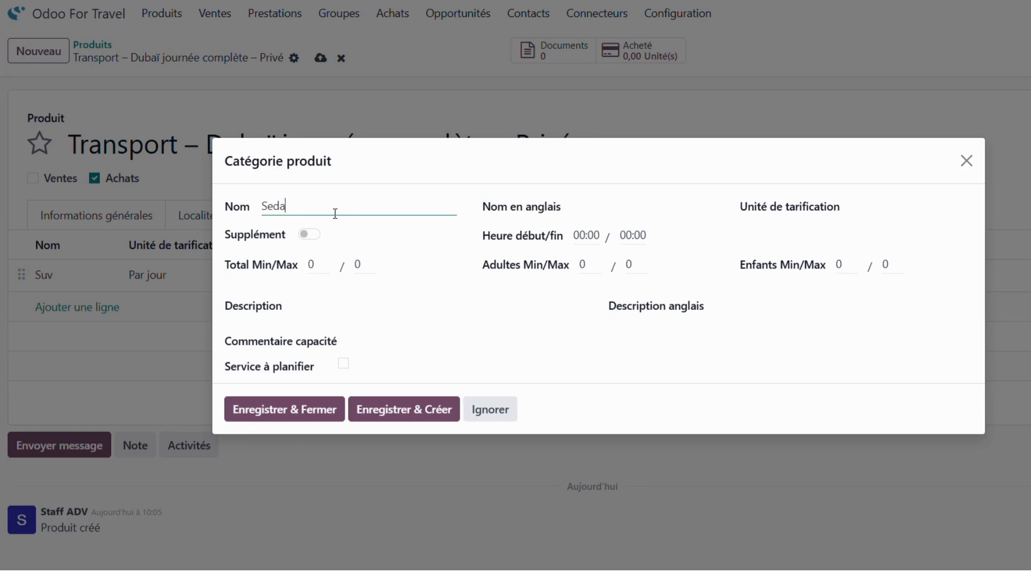
Add a category Sedan with pricing unit Par jour and save the transport product
{"action": "left_click", "coordinate": [878, 206]}
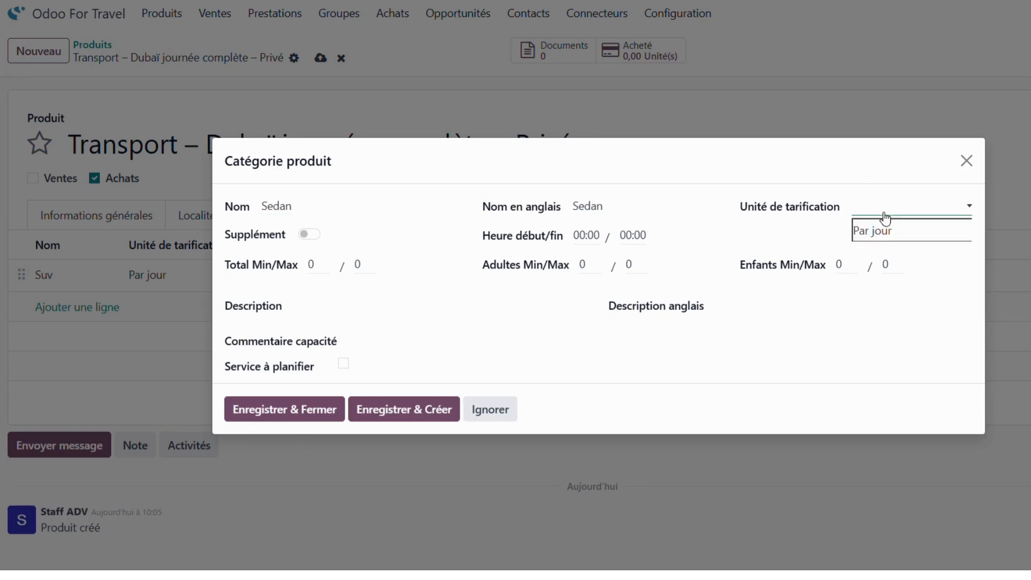
{"action": "left_click", "coordinate": [882, 230]}
{"action": "left_click", "coordinate": [302, 416]}
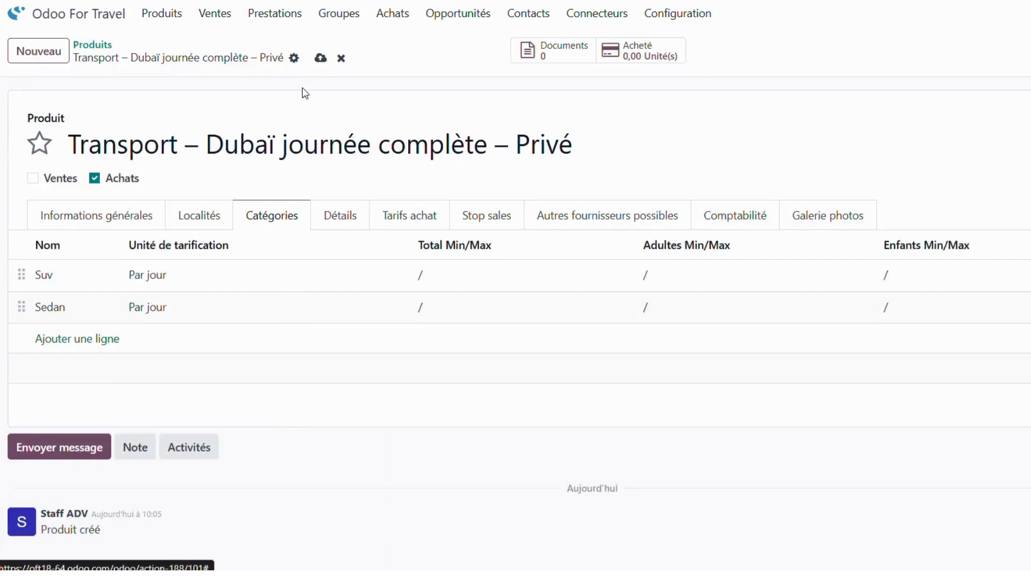
{"action": "left_click", "coordinate": [320, 58]}
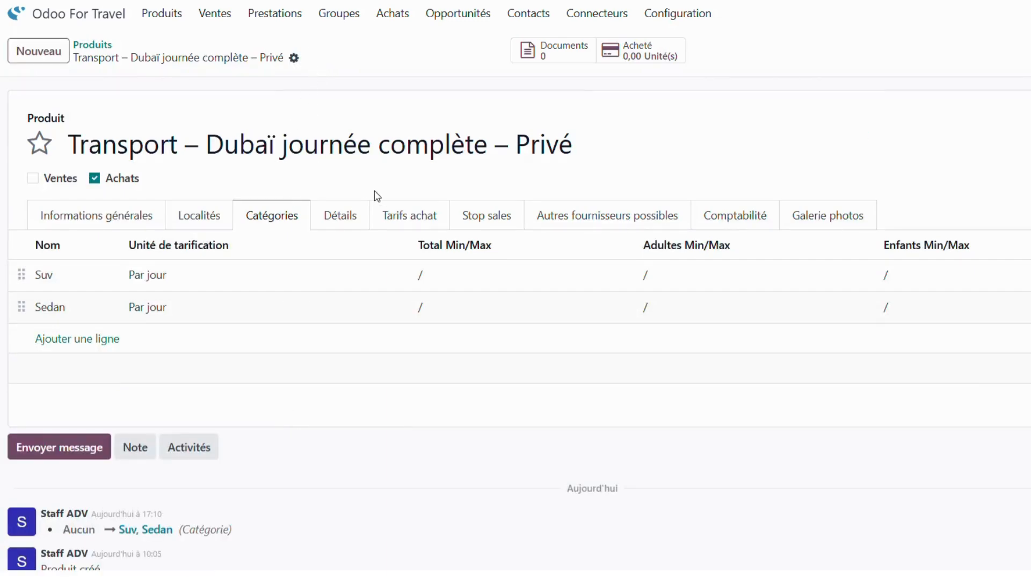
Create a purchase fare for the transport product and assign it to category Suv
{"action": "left_click", "coordinate": [400, 217]}
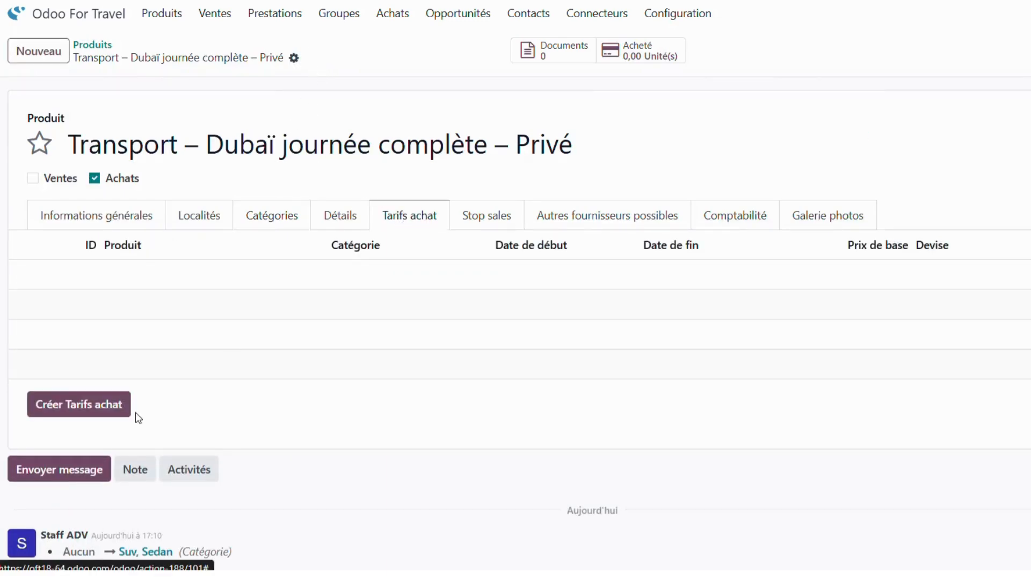
{"action": "left_click", "coordinate": [108, 405]}
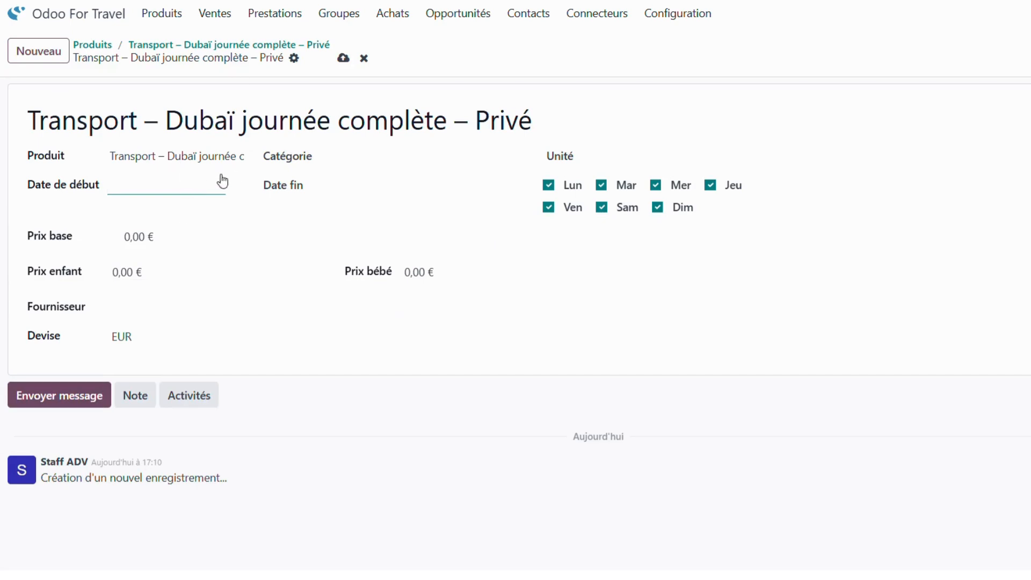
{"action": "left_click", "coordinate": [360, 162]}
{"action": "left_click", "coordinate": [363, 177]}
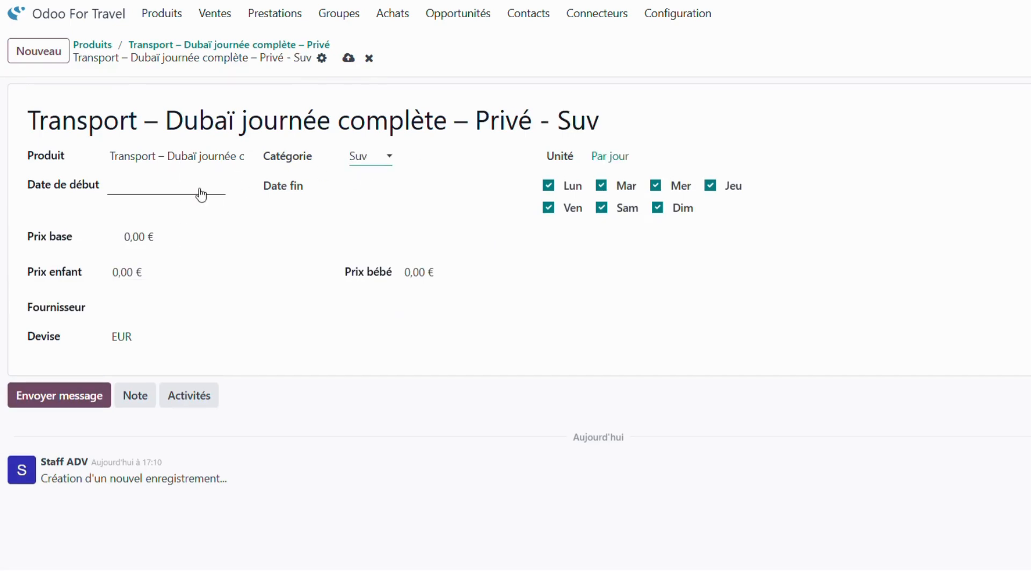
Set the Suv purchase fare's validity from 01/08/2025 to 30/11/2025
{"action": "left_click", "coordinate": [188, 193]}
{"action": "left_click", "coordinate": [223, 305]}
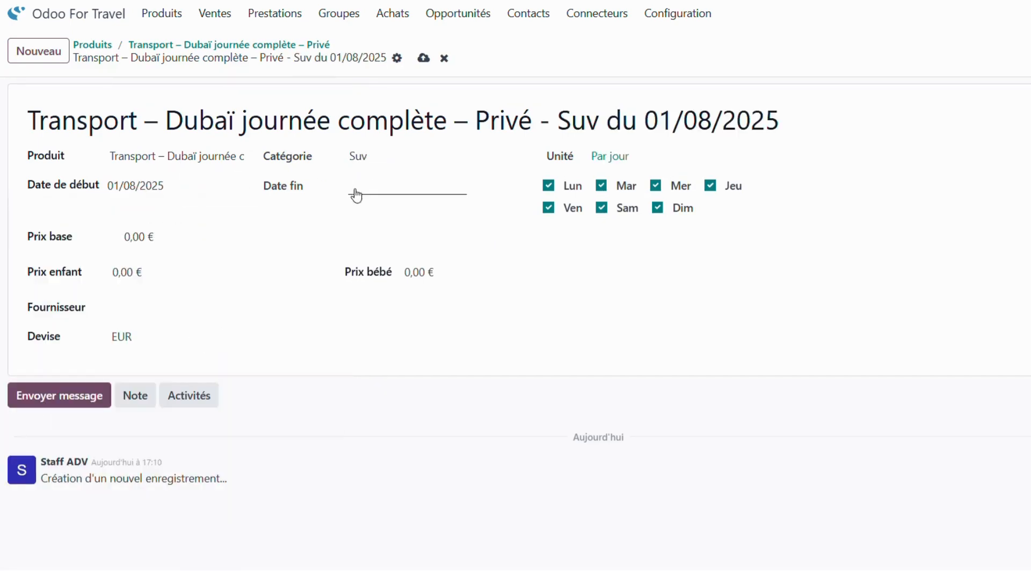
{"action": "left_click", "coordinate": [356, 195]}
{"action": "left_click", "coordinate": [544, 228]}
{"action": "left_click", "coordinate": [544, 228]}
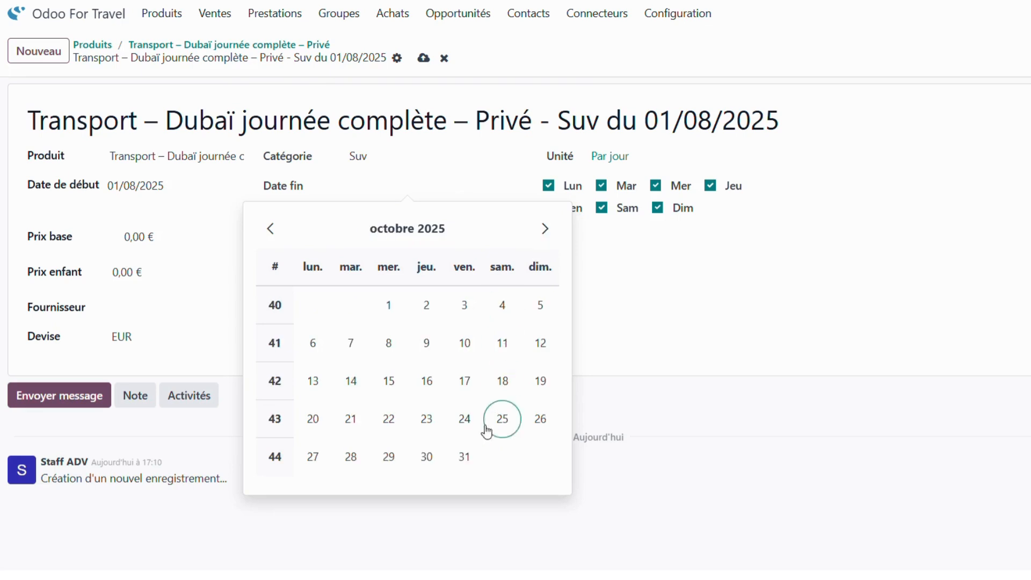
{"action": "left_click", "coordinate": [544, 228]}
{"action": "left_click", "coordinate": [540, 459]}
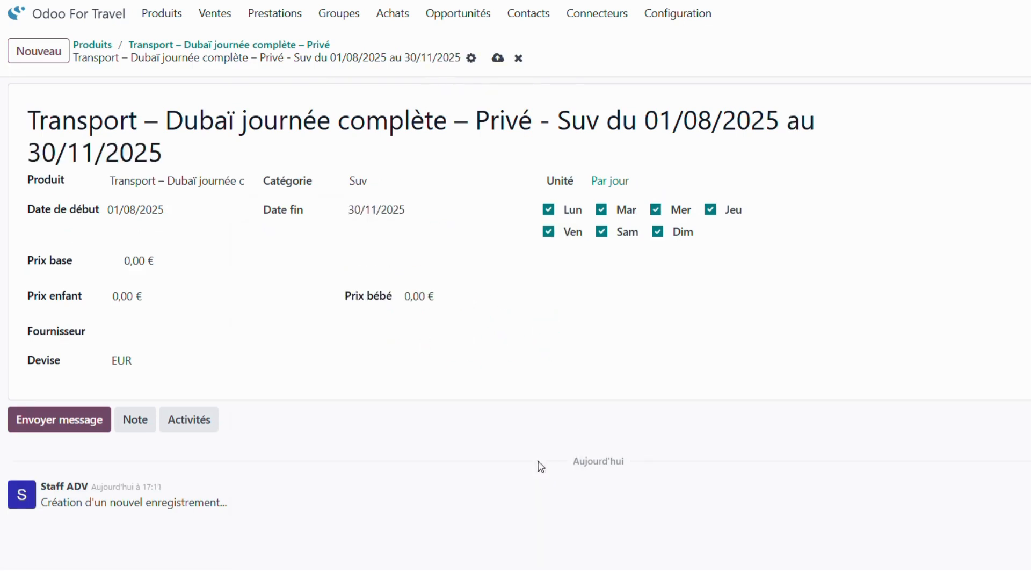
Set the Suv fare's base price to 70,00 € with supplier Kurban Tours & Travel, save it and return to the transport product
{"action": "left_click", "coordinate": [132, 262]}
{"action": "type", "text": "7"}
{"action": "left_click", "coordinate": [158, 338]}
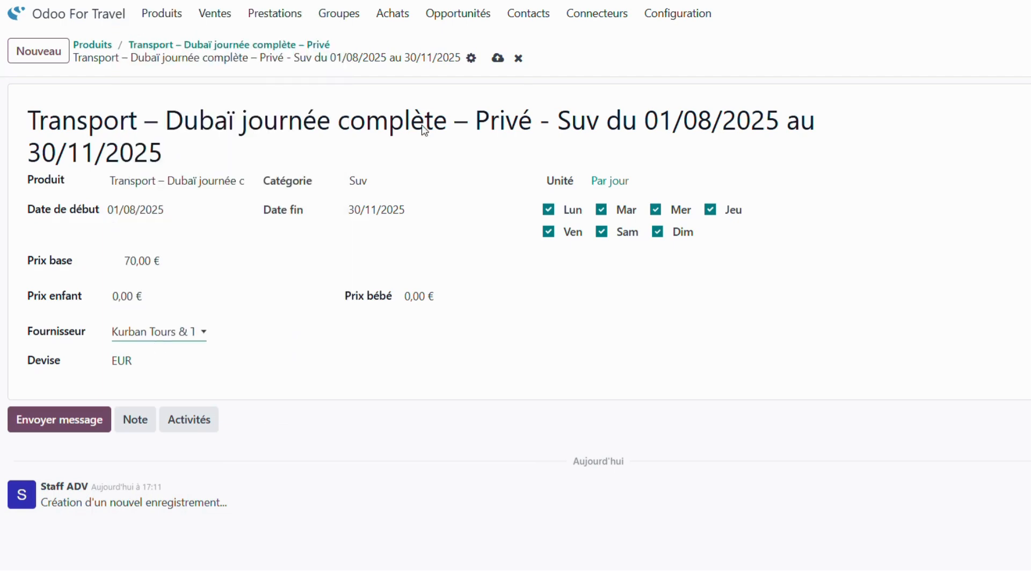
{"action": "left_click", "coordinate": [498, 57]}
{"action": "left_click", "coordinate": [247, 44]}
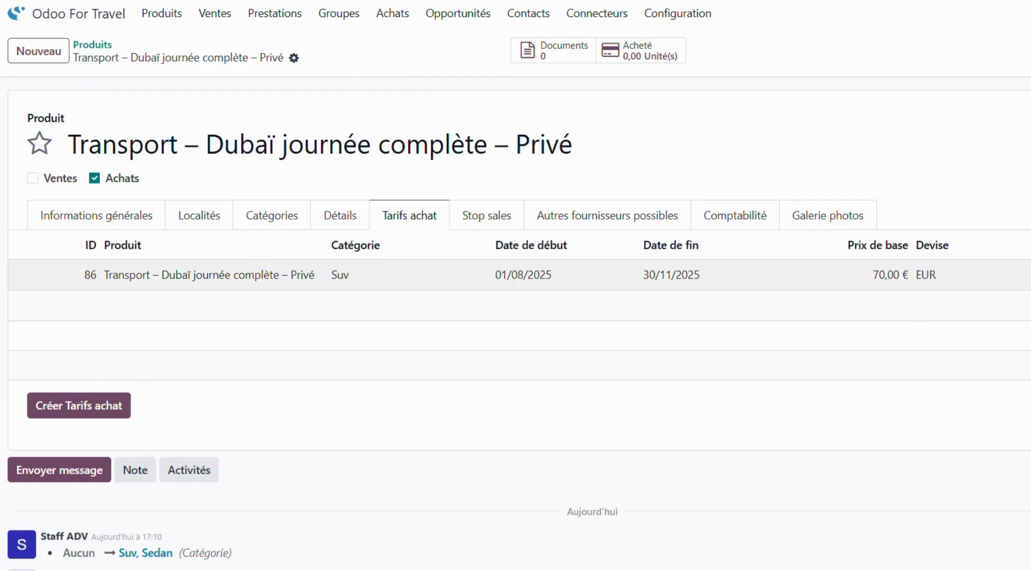
Duplicate the Suv purchase fare, change the copy's category to Sedan, save it and return to the transport product
{"action": "left_click", "coordinate": [1020, 274]}
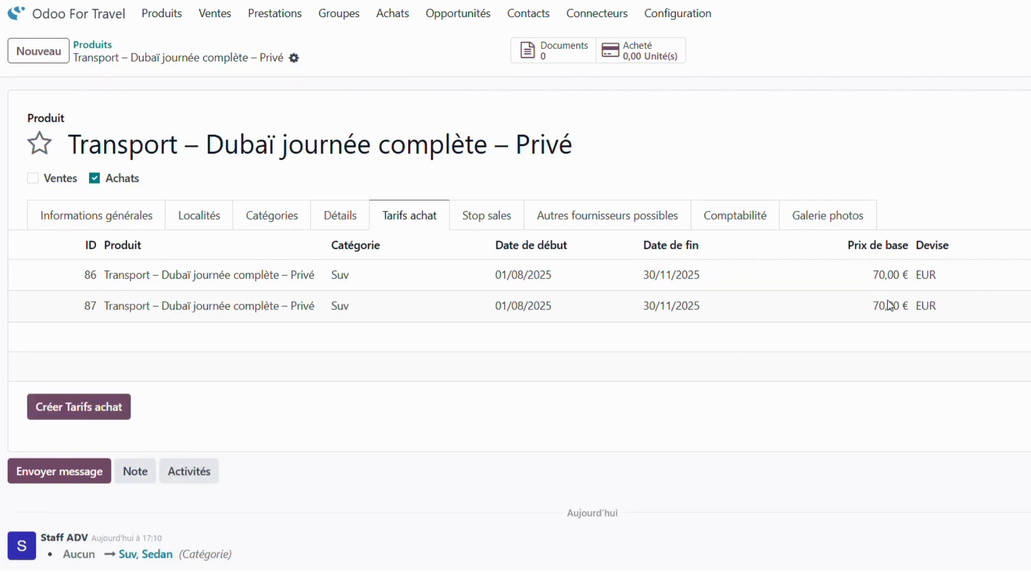
{"action": "left_click", "coordinate": [972, 309]}
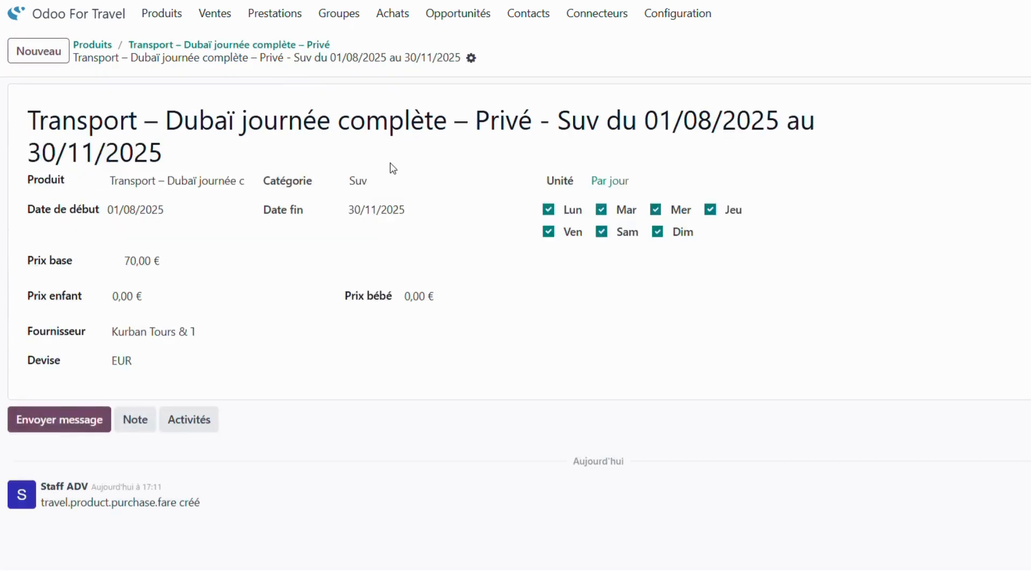
{"action": "left_click", "coordinate": [370, 227]}
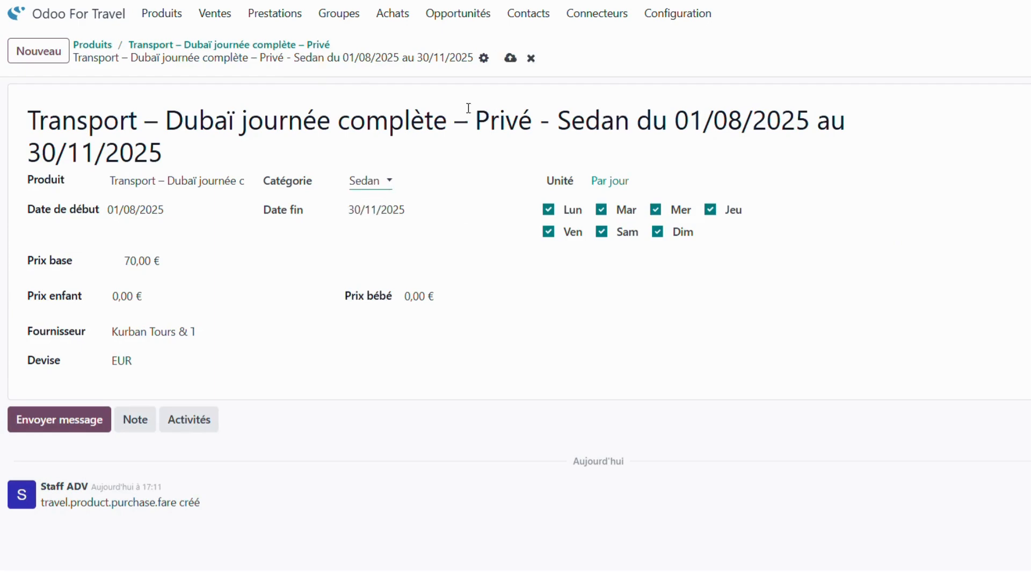
{"action": "left_click", "coordinate": [512, 58]}
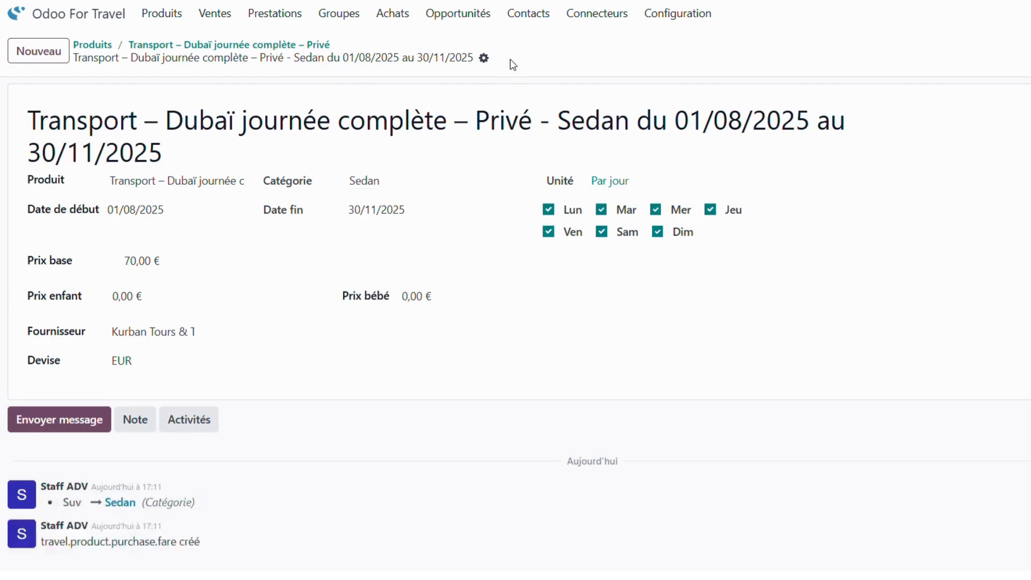
{"action": "left_click", "coordinate": [185, 46]}
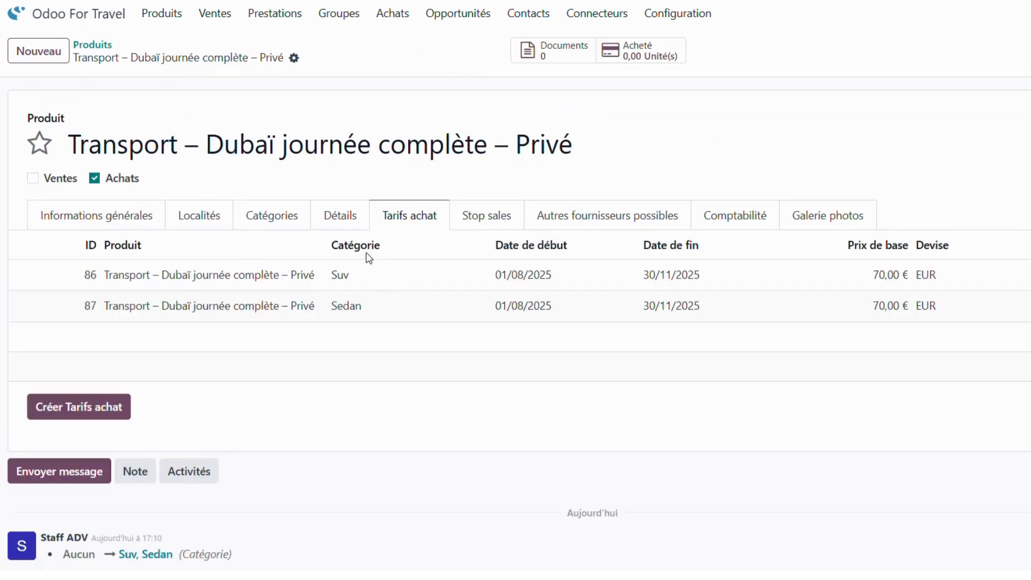
Review the transport product's details, categories and general information
{"action": "left_click", "coordinate": [338, 216]}
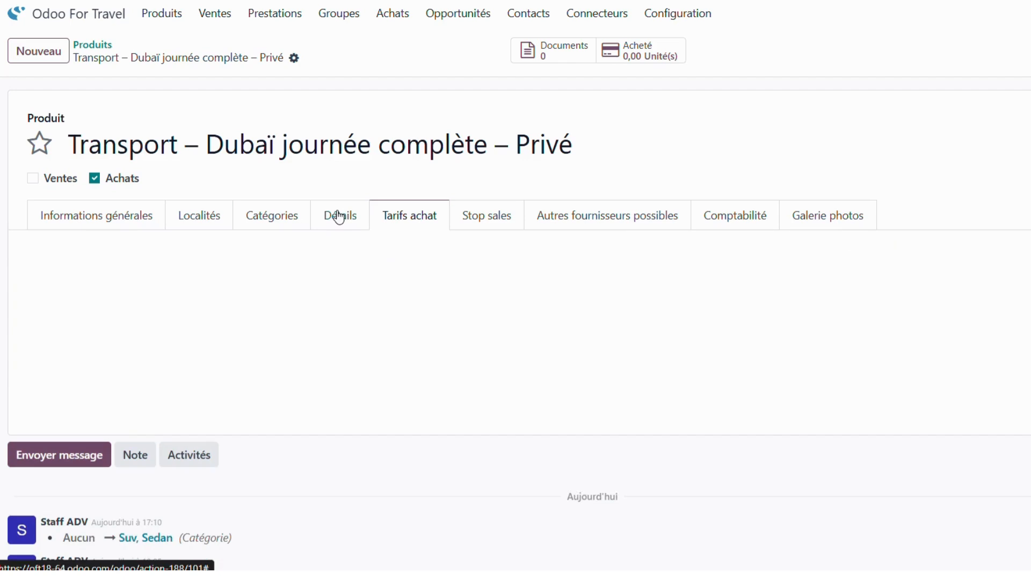
{"action": "left_click", "coordinate": [279, 220]}
{"action": "left_click", "coordinate": [93, 220]}
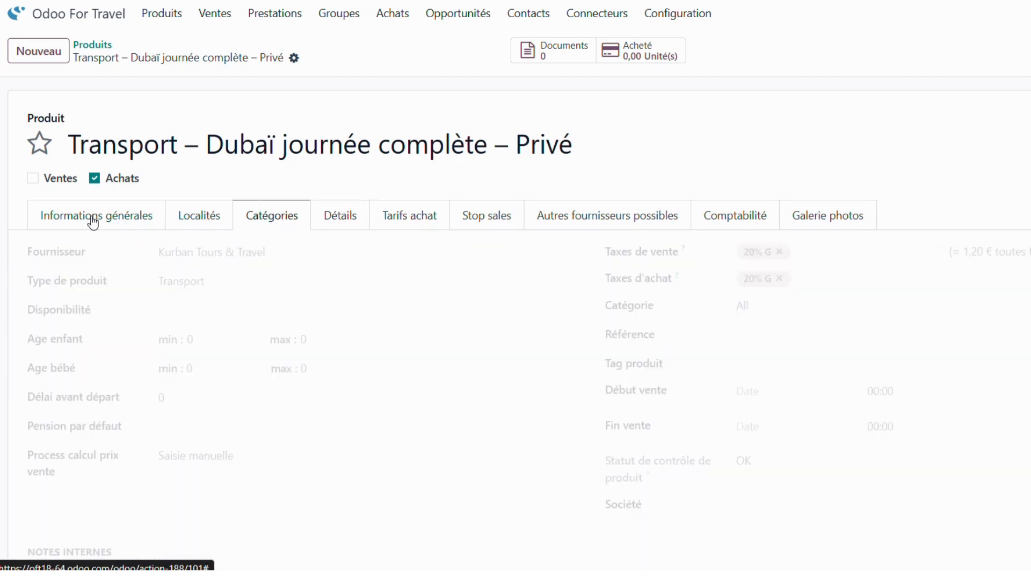